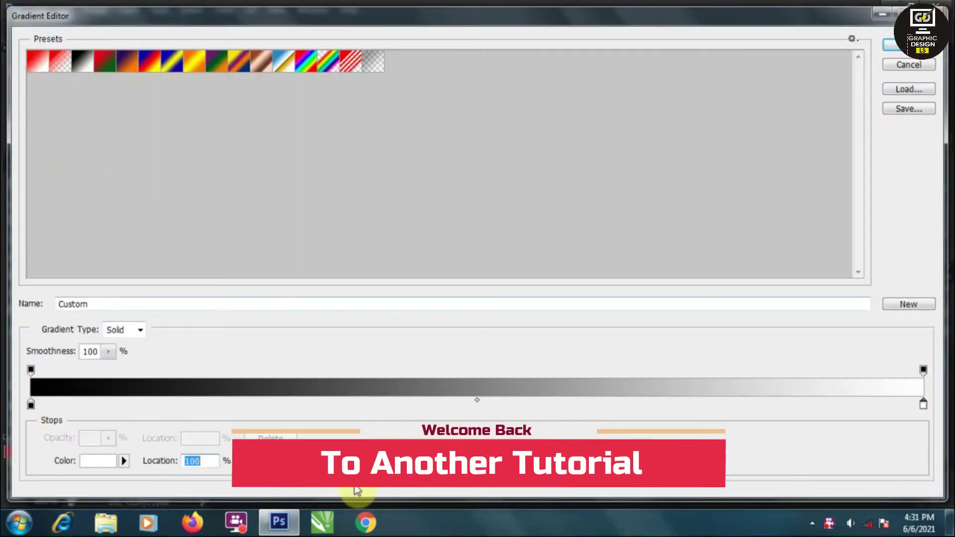
# Set one gradient stop to a very dark, near-black colour.
pyautogui.click(102, 461)
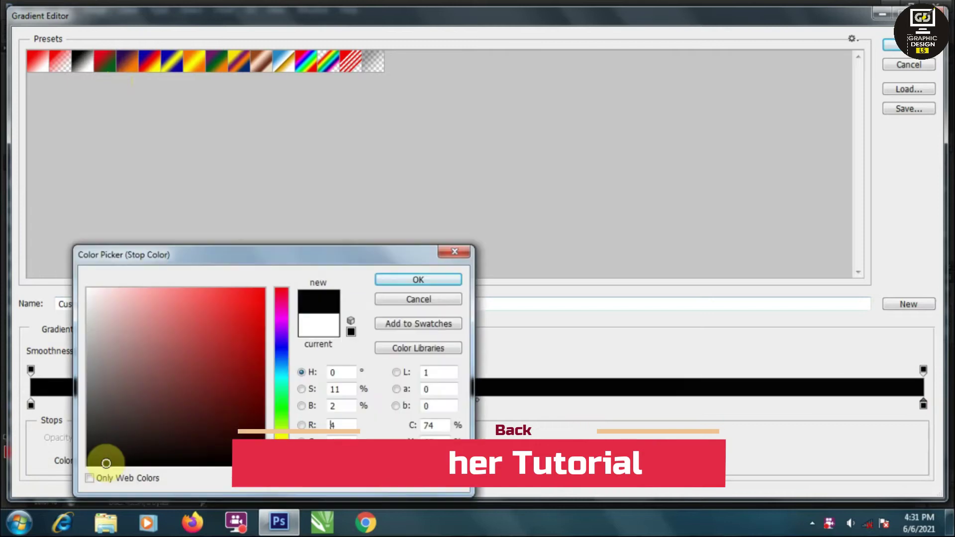
pyautogui.click(277, 359)
pyautogui.click(252, 413)
pyautogui.click(418, 279)
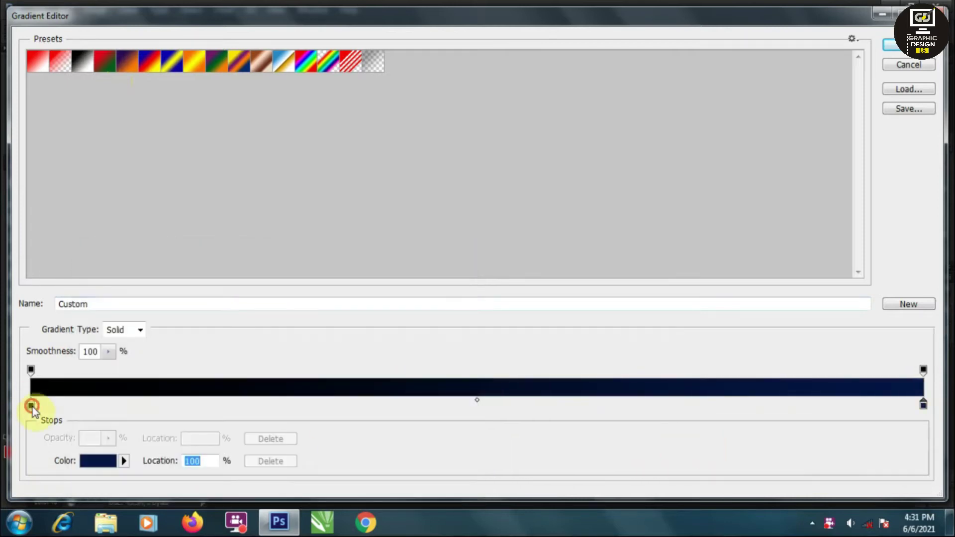
# Set the left gradient stop to navy (#101073) and accept the gradient.
pyautogui.click(32, 406)
pyautogui.click(98, 461)
pyautogui.click(254, 440)
pyautogui.moveTo(237, 386); pyautogui.dragTo(228, 373)
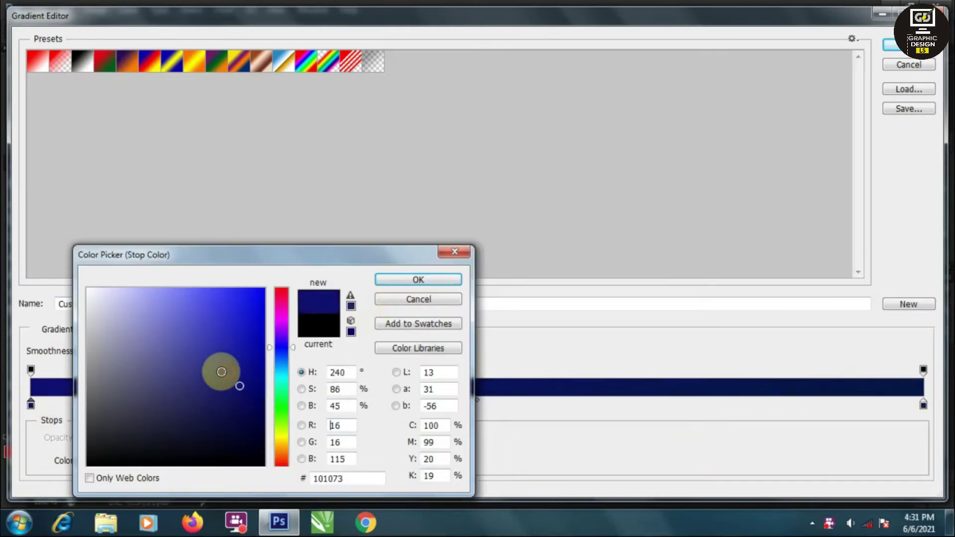
pyautogui.click(395, 279)
pyautogui.press('Return')
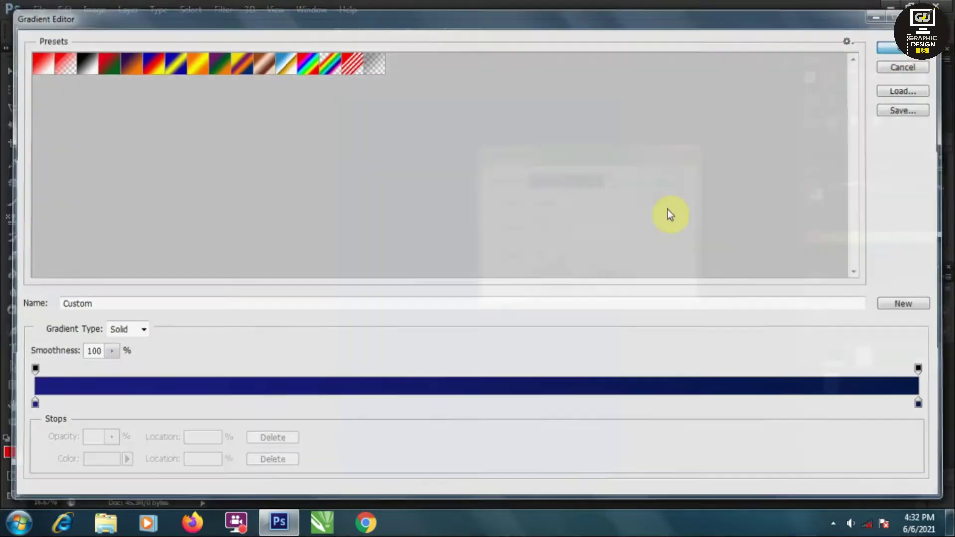
# Switch the gradient fill to Radial style and apply it.
pyautogui.click(555, 198)
pyautogui.click(546, 228)
pyautogui.click(661, 181)
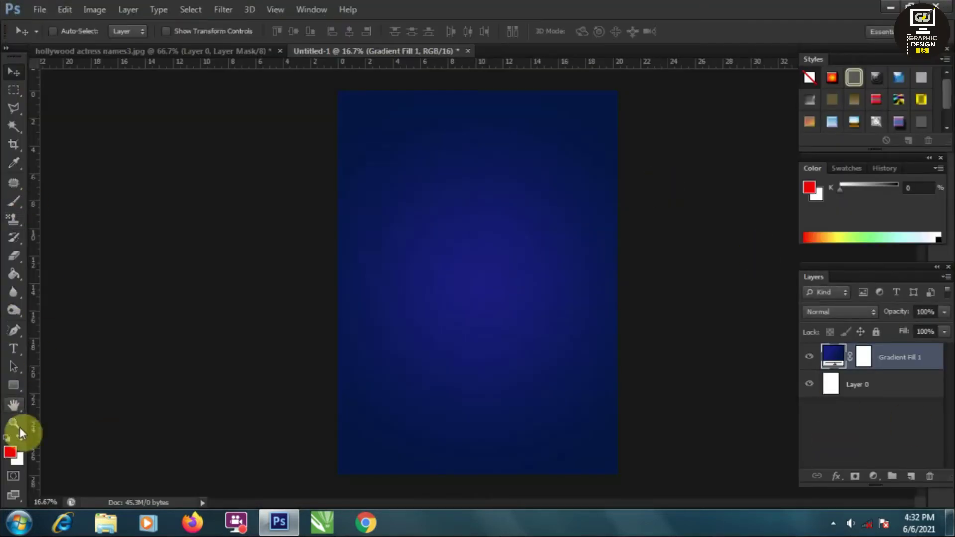
# On a new layer, pick white and the large 3000 px cloud brush.
pyautogui.click(20, 434)
pyautogui.press('b')
pyautogui.click(920, 478)
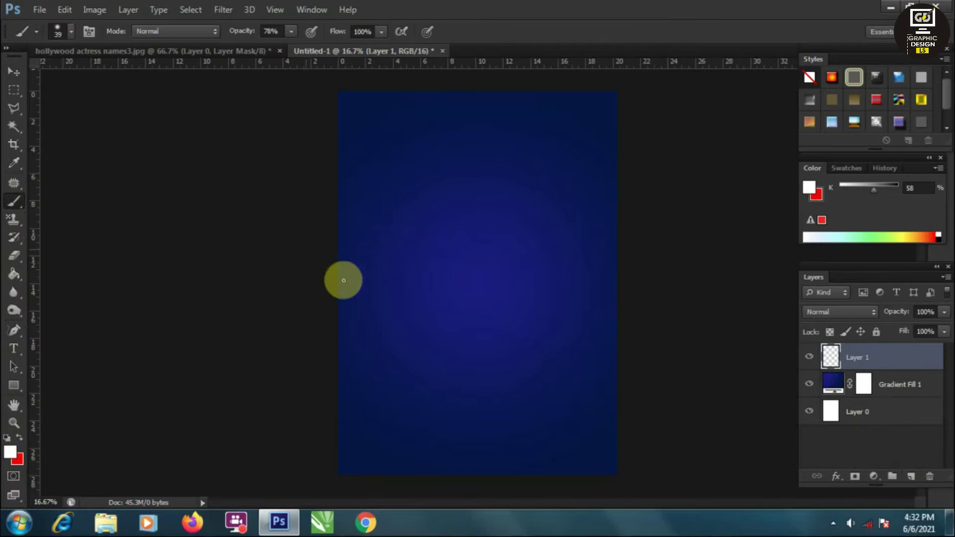
pyautogui.click(71, 31)
pyautogui.moveTo(404, 214); pyautogui.dragTo(413, 353)
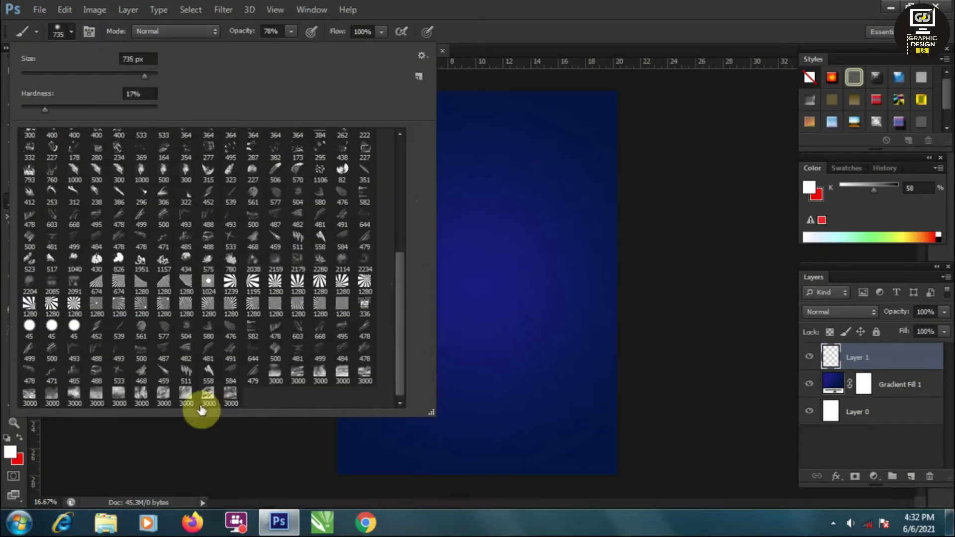
pyautogui.doubleClick(201, 409)
# Stamp a white cloud texture over the canvas, retrying until it fits.
pyautogui.click(507, 443)
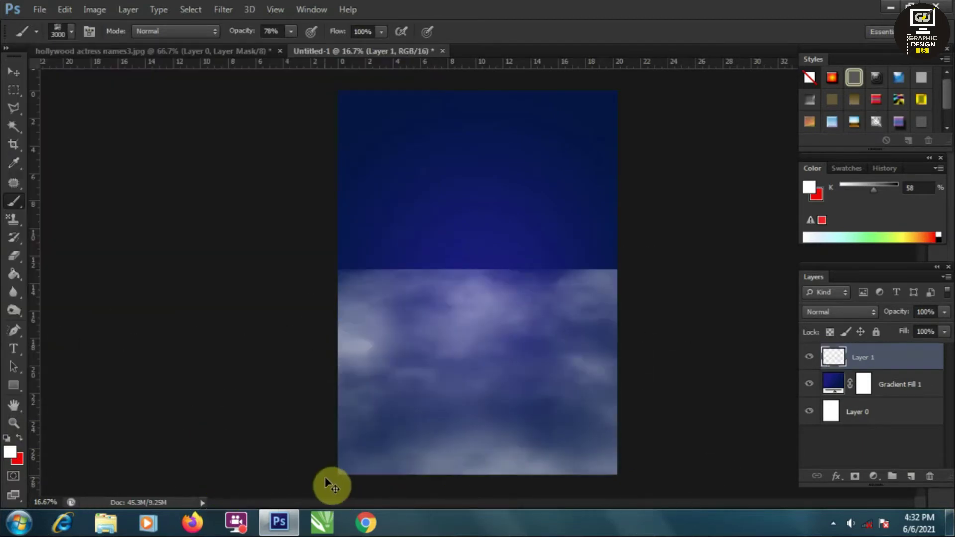
pyautogui.hotkey('ctrl', 'z')
pyautogui.click(530, 239)
pyautogui.hotkey('ctrl', 'z')
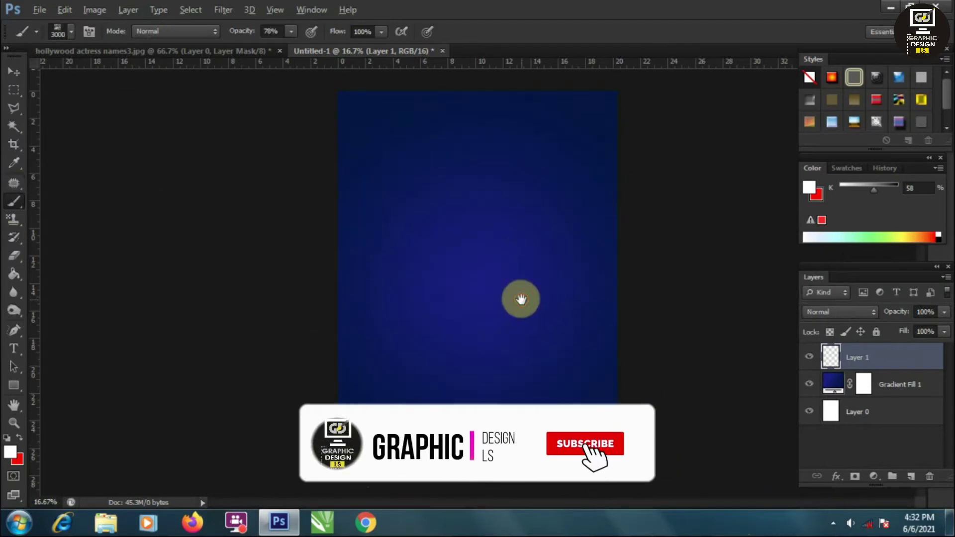
pyautogui.hotkey('ctrl', '-')
pyautogui.click(471, 271)
# Free Transform the cloud layer to stretch it over the whole canvas.
pyautogui.press('v')
pyautogui.hotkey('ctrl', 't')
pyautogui.moveTo(581, 400); pyautogui.dragTo(581, 427)
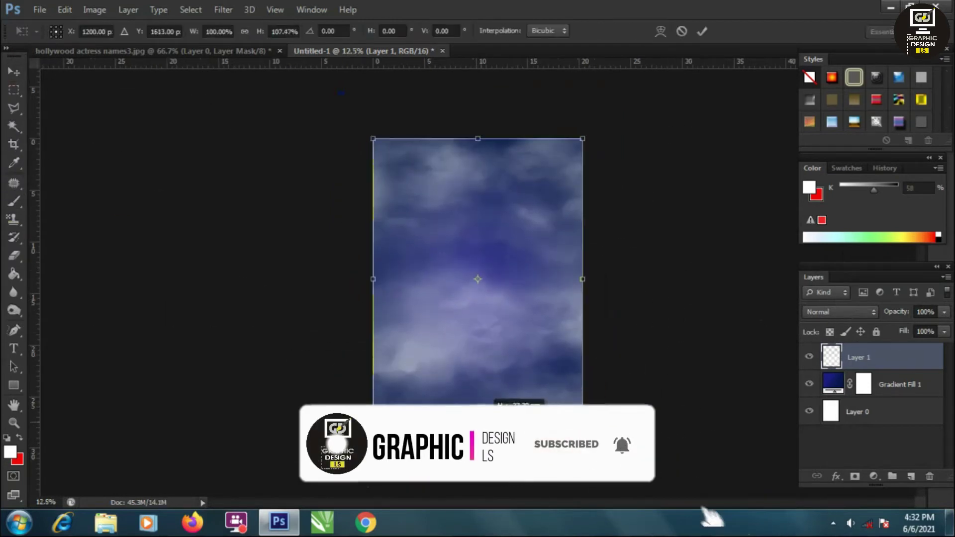
pyautogui.doubleClick(478, 315)
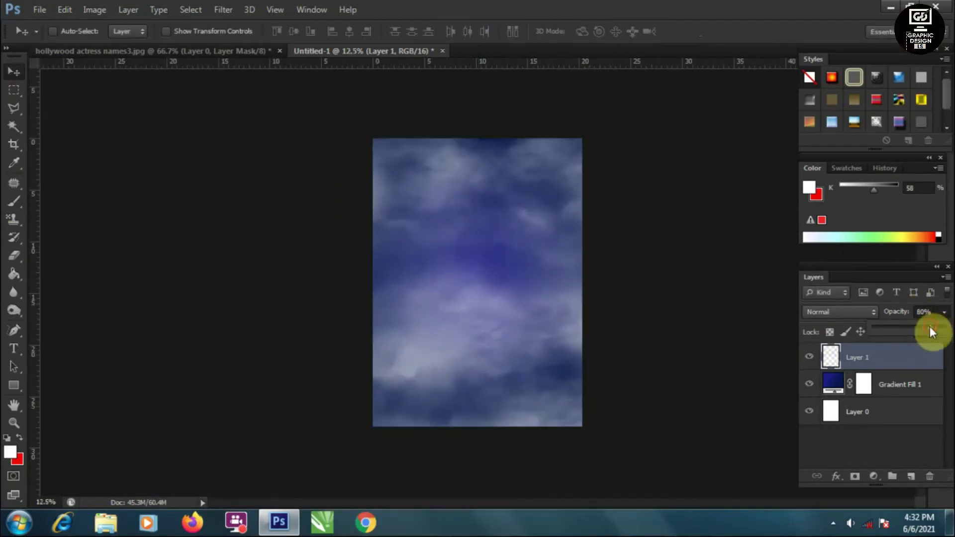
# Lower cloud opacity to 73% and erase the clouds along the top and bottom edges.
pyautogui.moveTo(930, 328); pyautogui.dragTo(924, 327)
pyautogui.press('e')
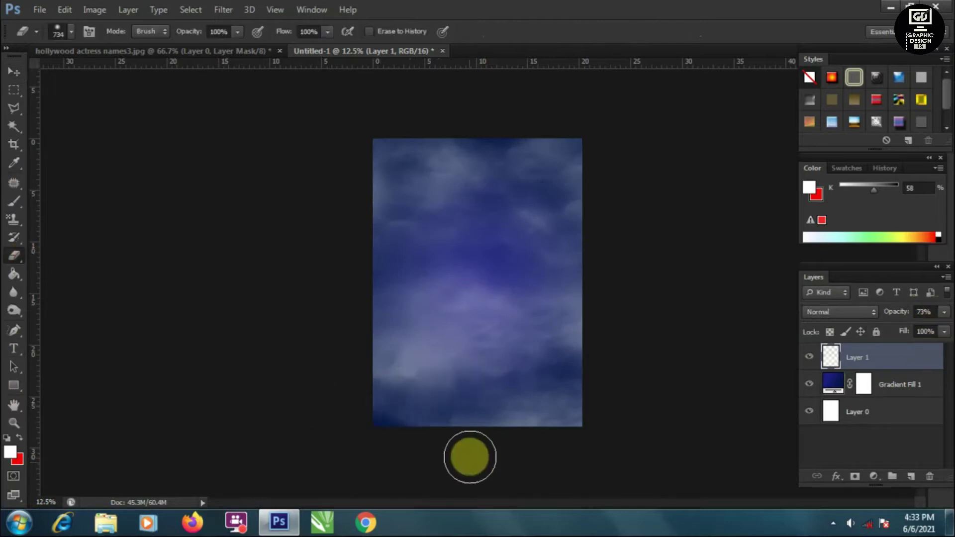
pyautogui.moveTo(470, 455); pyautogui.dragTo(325, 439)
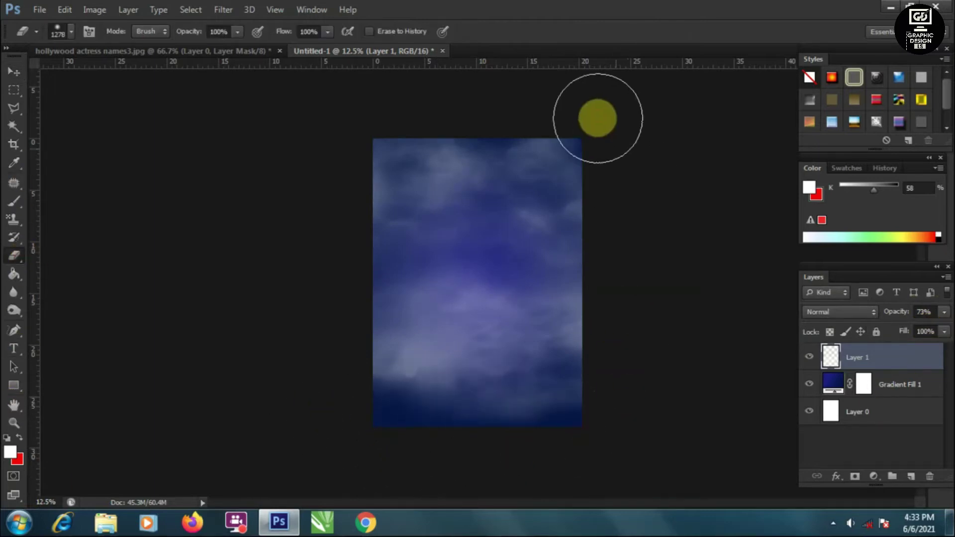
pyautogui.moveTo(595, 118); pyautogui.dragTo(284, 170)
# Drag the portrait layer into the poster document, accepting the bit-depth conversion.
pyautogui.press('v')
pyautogui.click(149, 51)
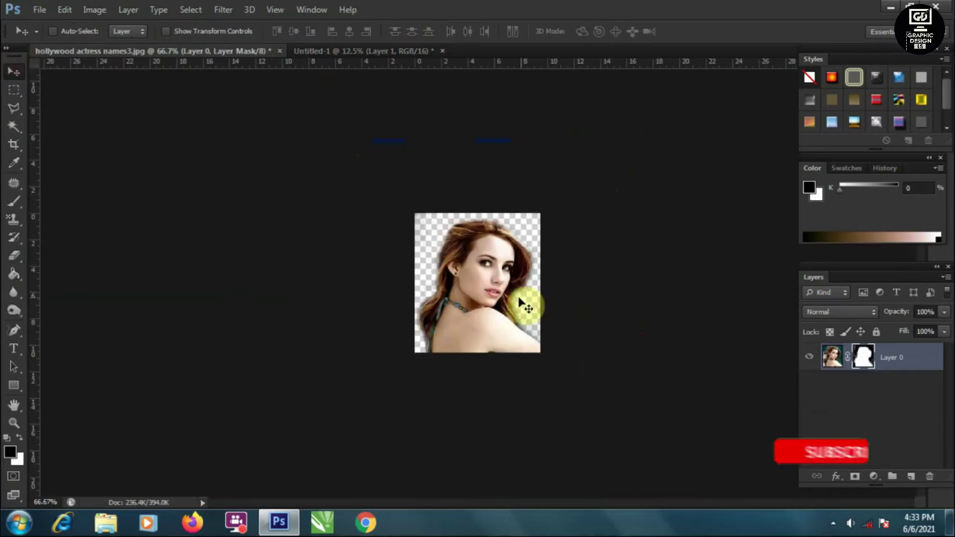
pyautogui.moveTo(478, 234); pyautogui.dragTo(97, 55)
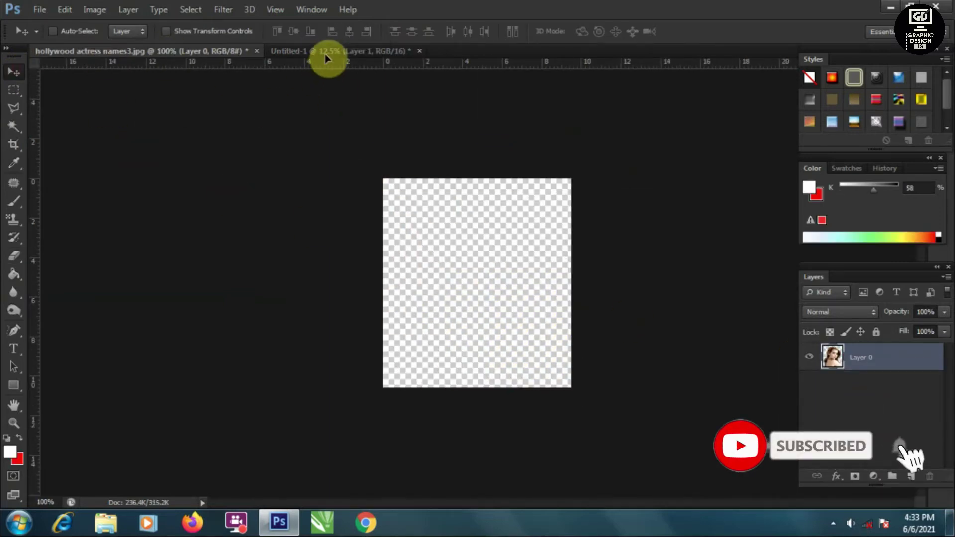
pyautogui.moveTo(324, 54); pyautogui.dragTo(465, 206)
pyautogui.click(465, 206)
# Scale the portrait up across the top of the poster.
pyautogui.hotkey('ctrl', 't')
pyautogui.moveTo(502, 299); pyautogui.dragTo(505, 329)
pyautogui.press('Return')
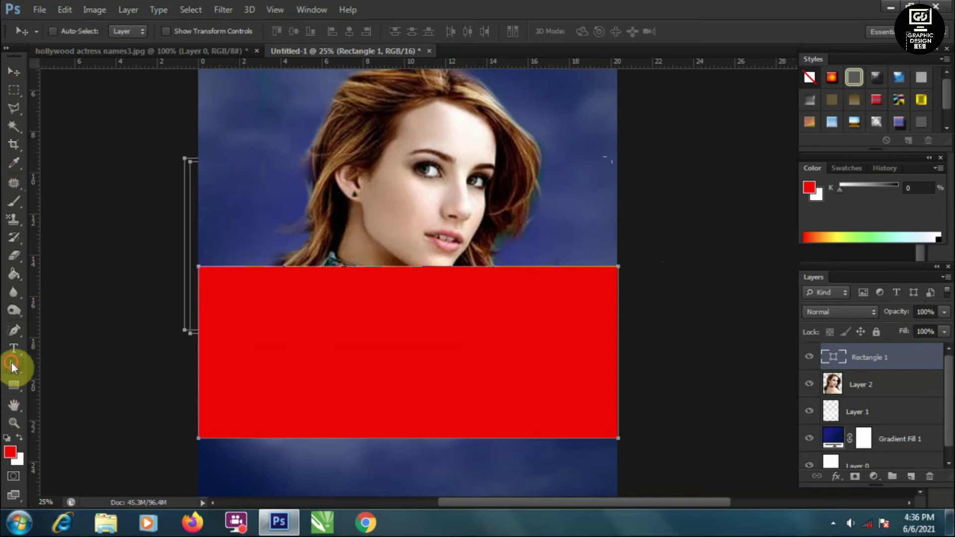
# Raise the red rectangle's top-right anchor to turn it into a diagonal band.
pyautogui.click(12, 368)
pyautogui.moveTo(618, 438); pyautogui.dragTo(627, 398)
pyautogui.hotkey('ctrl', 'z')
pyautogui.moveTo(618, 267); pyautogui.dragTo(612, 183)
pyautogui.hotkey('ctrl', 'z')
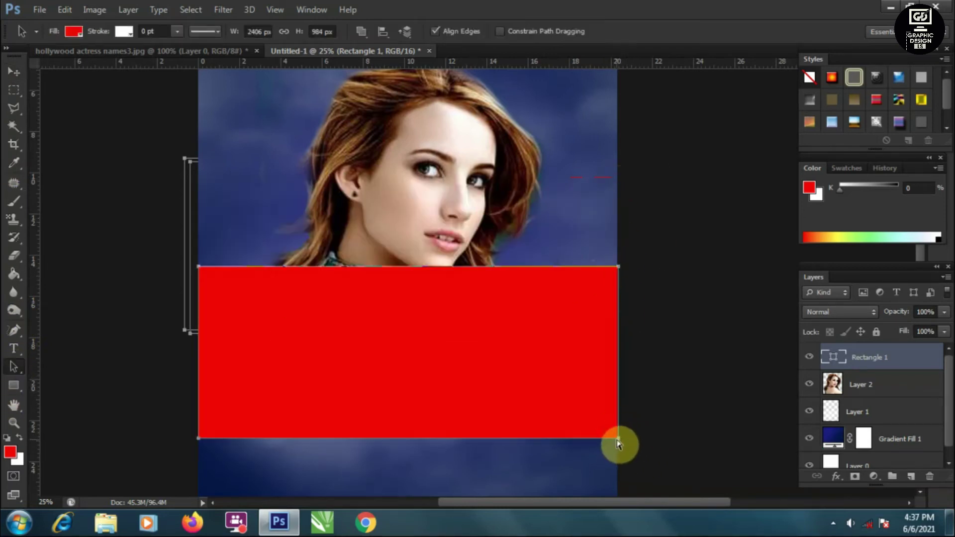
pyautogui.moveTo(619, 268); pyautogui.dragTo(614, 213)
pyautogui.hotkey('ctrl', 'z')
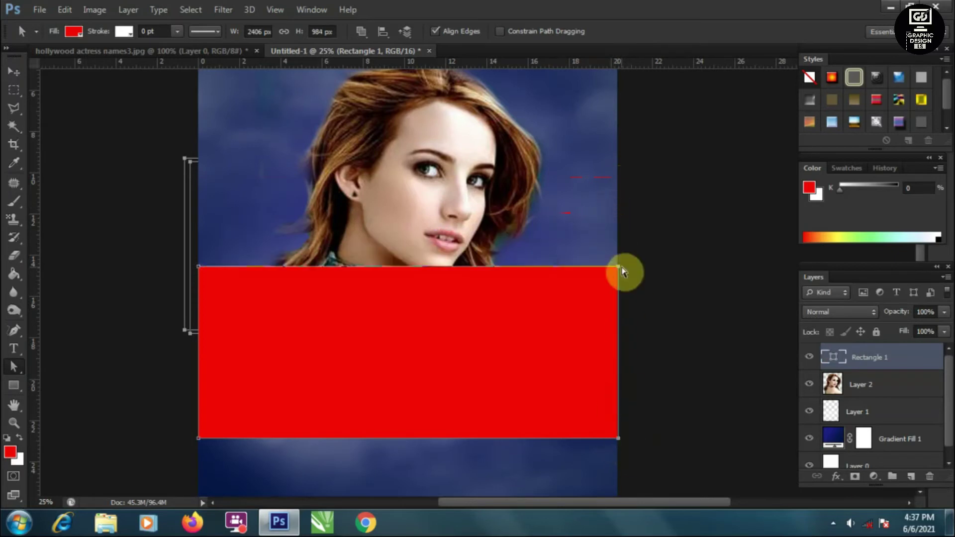
pyautogui.moveTo(620, 268); pyautogui.dragTo(616, 171)
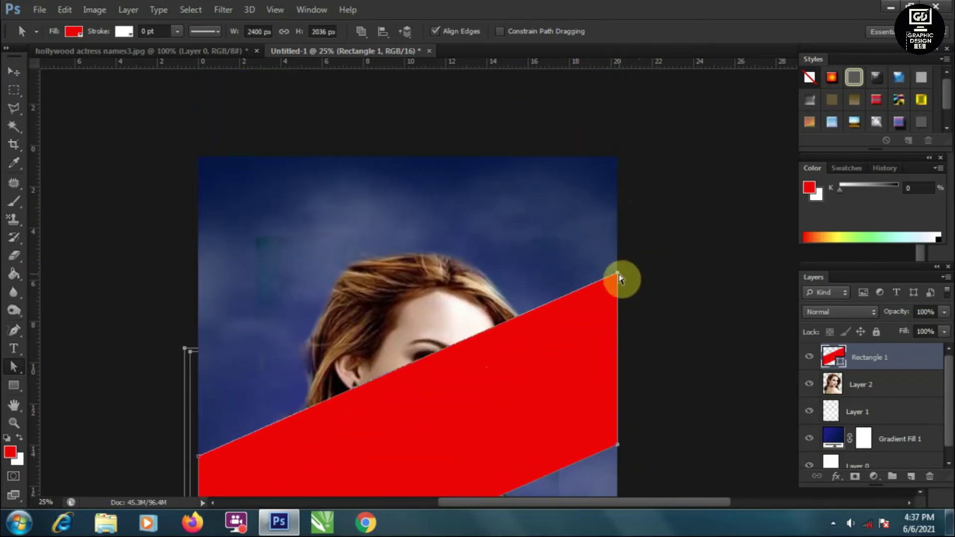
# Set the red band's blend mode to Soft Light, then select the portrait layer.
pyautogui.scroll(-3, 427, 406)
pyautogui.scroll(-3, 204, 454)
pyautogui.click(14, 89)
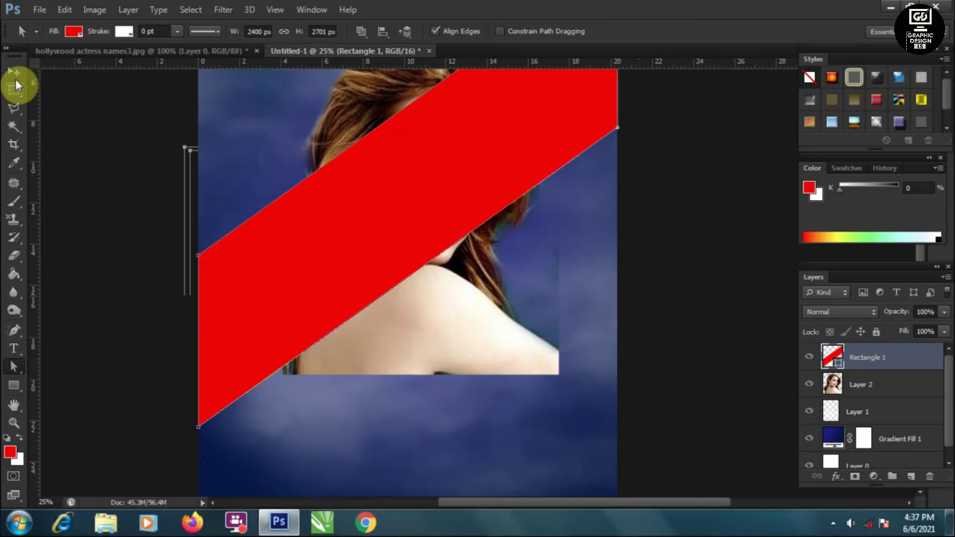
pyautogui.hotkey('ctrl', '-')
pyautogui.click(14, 72)
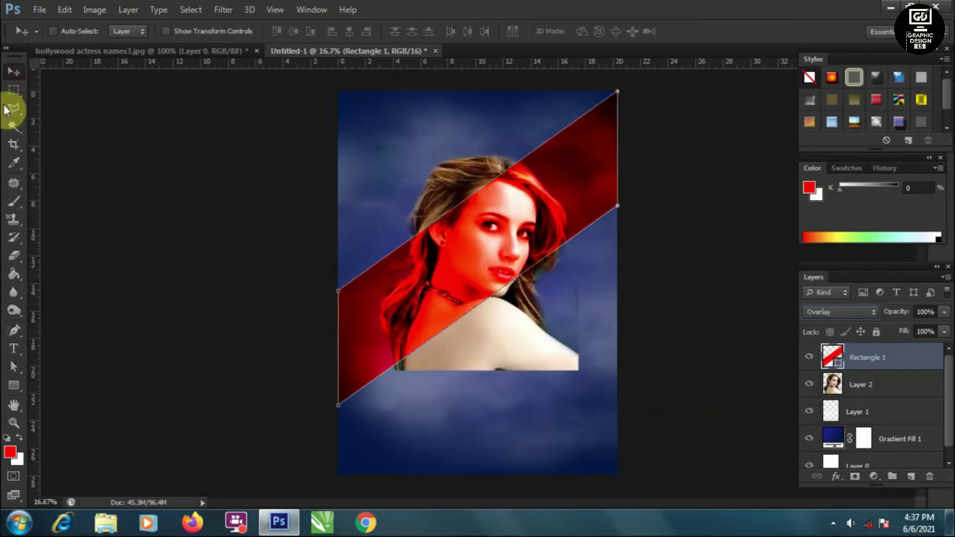
pyautogui.click(916, 404)
pyautogui.click(868, 357)
pyautogui.click(839, 312)
pyautogui.click(838, 192)
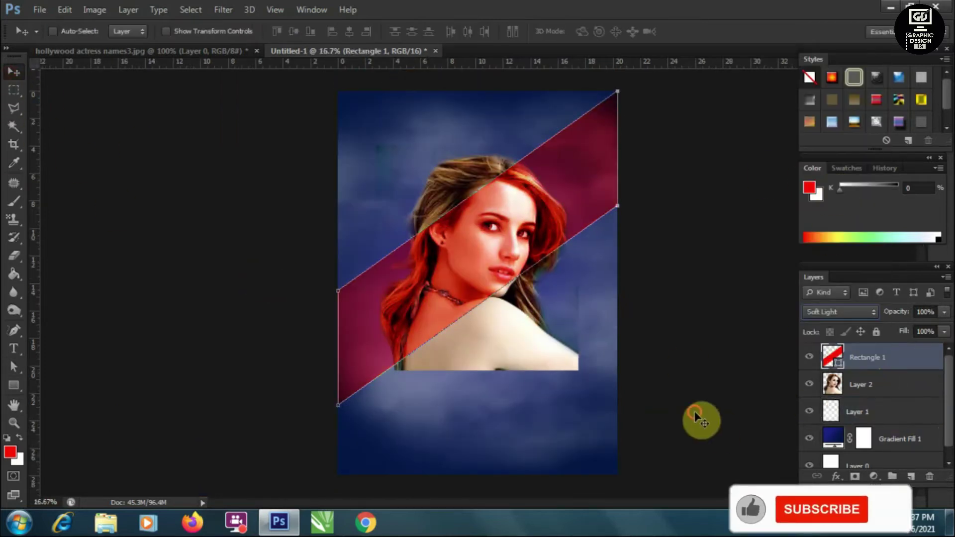
pyautogui.keyDown('ctrl'); pyautogui.click(503, 306); pyautogui.keyUp('ctrl')
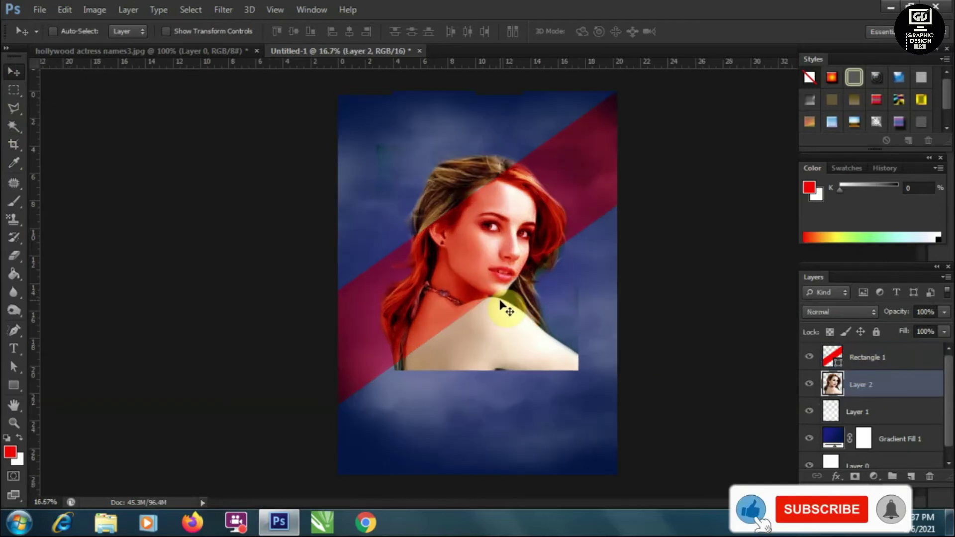
# Enlarge the portrait to about 123% and reposition it higher on the poster.
pyautogui.moveTo(519, 359); pyautogui.dragTo(514, 347)
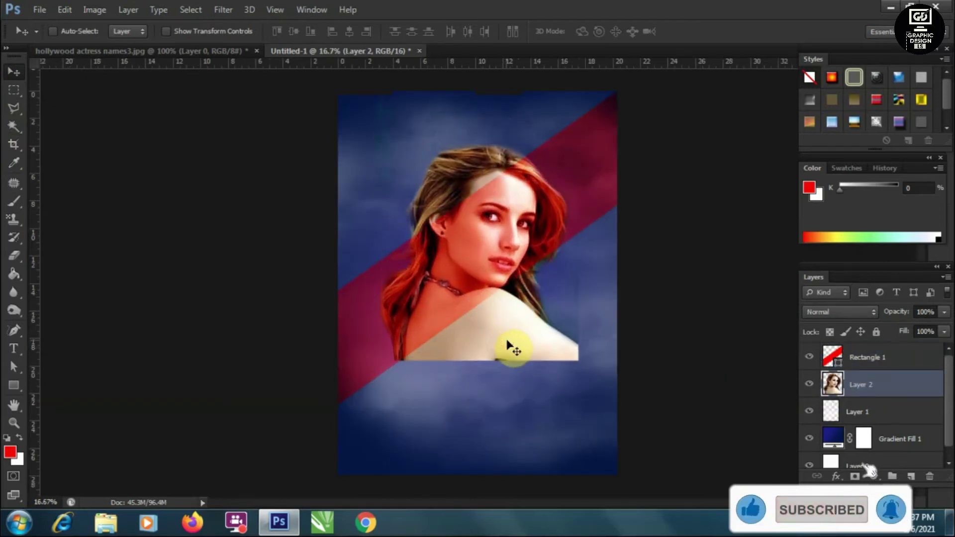
pyautogui.hotkey('ctrl', 't')
pyautogui.moveTo(376, 136); pyautogui.dragTo(384, 141)
pyautogui.moveTo(577, 351); pyautogui.dragTo(560, 344)
pyautogui.moveTo(522, 267); pyautogui.dragTo(517, 310)
pyautogui.moveTo(563, 351); pyautogui.dragTo(596, 401)
pyautogui.moveTo(470, 169); pyautogui.dragTo(478, 143)
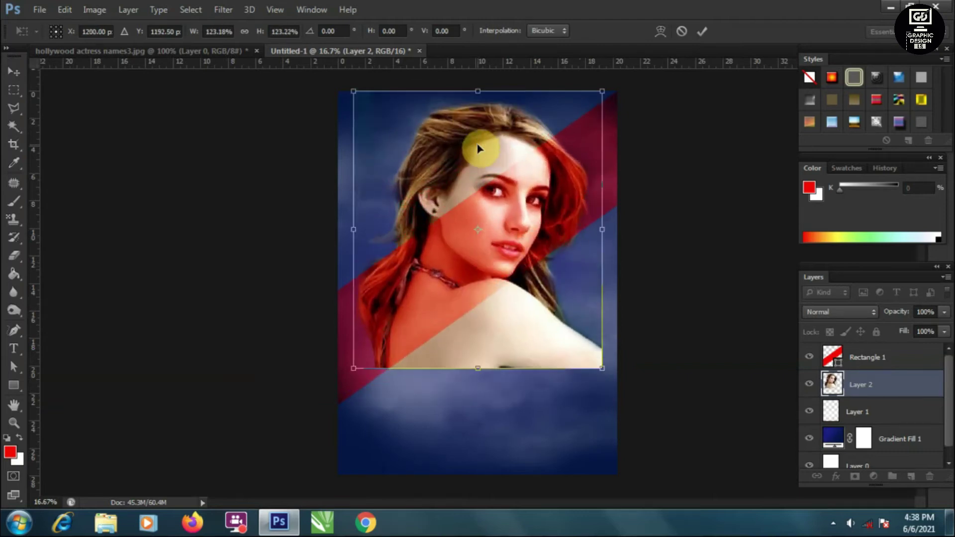
pyautogui.press('Return')
# Cut away the shoulder below the band's diagonal edge with a polygonal selection.
pyautogui.click(13, 108)
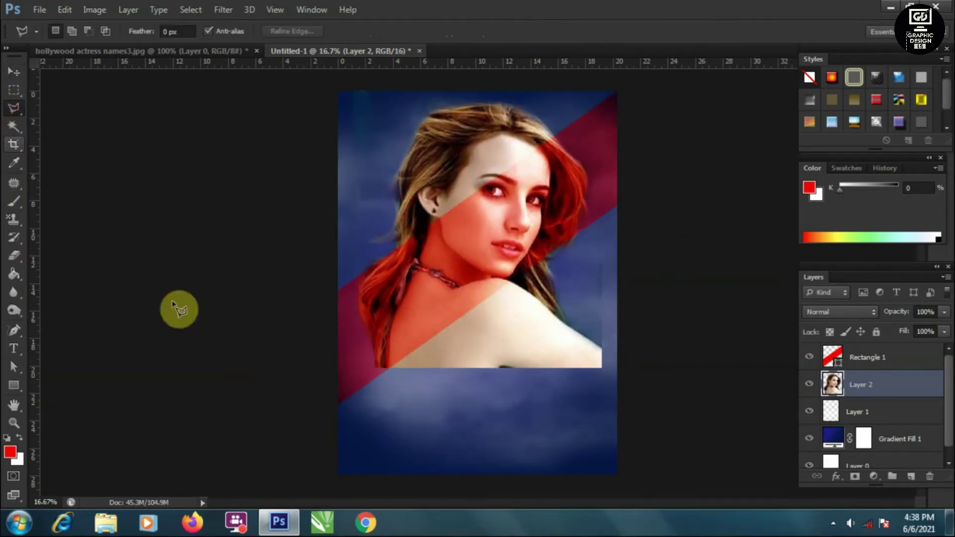
pyautogui.scroll(1, 393, 375)
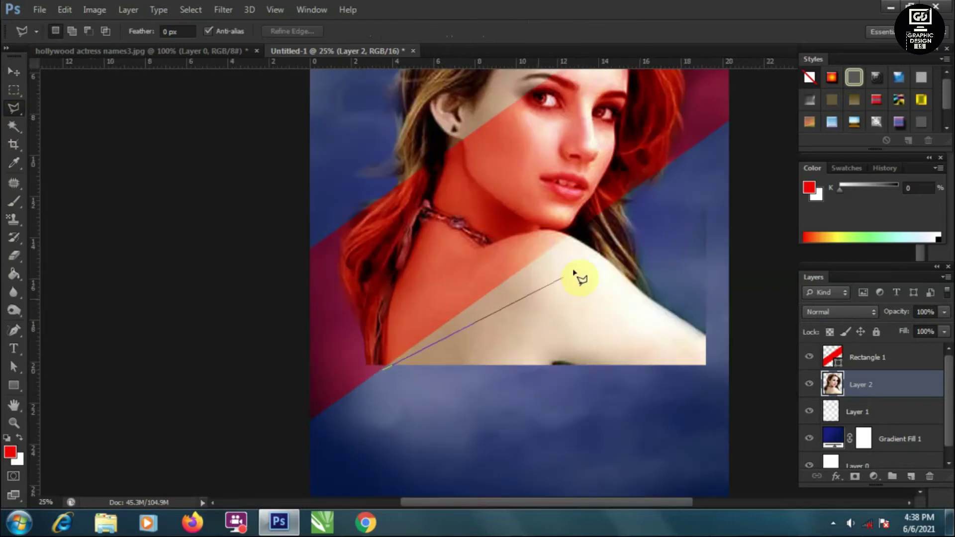
pyautogui.click(702, 143)
pyautogui.press('Delete')
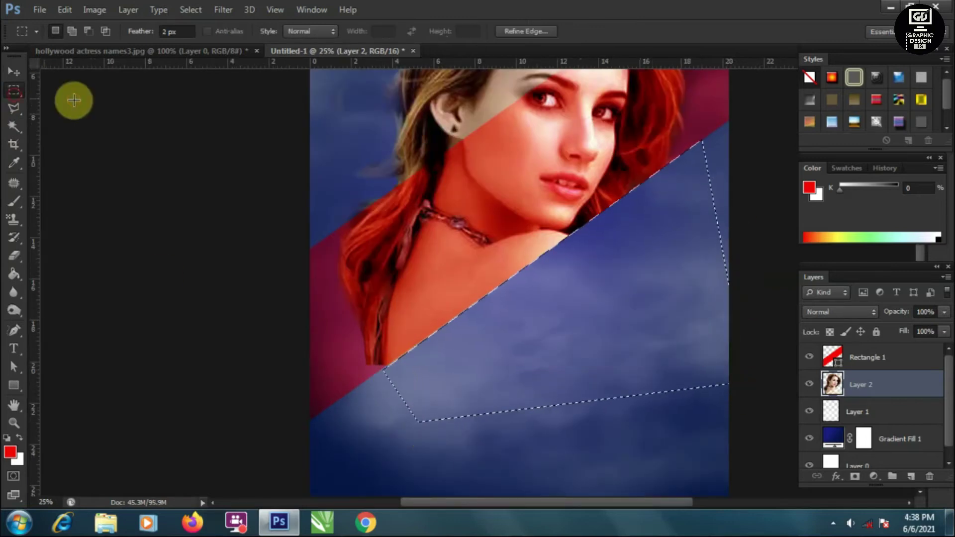
pyautogui.click(14, 71)
pyautogui.hotkey('ctrl', 'd')
pyautogui.scroll(-1, 402, 408)
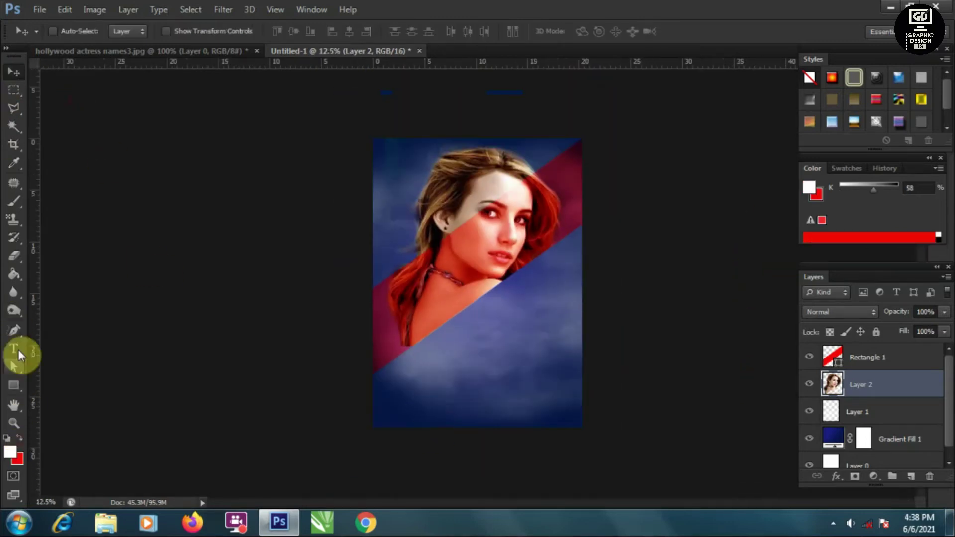
pyautogui.click(14, 349)
# Add white 'YT' text below the face.
pyautogui.click(438, 359)
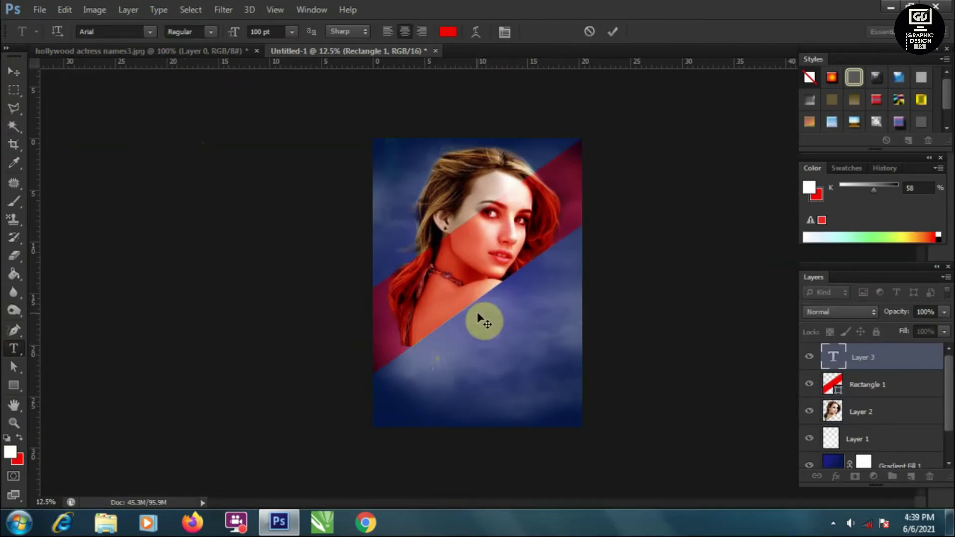
pyautogui.write('YT')
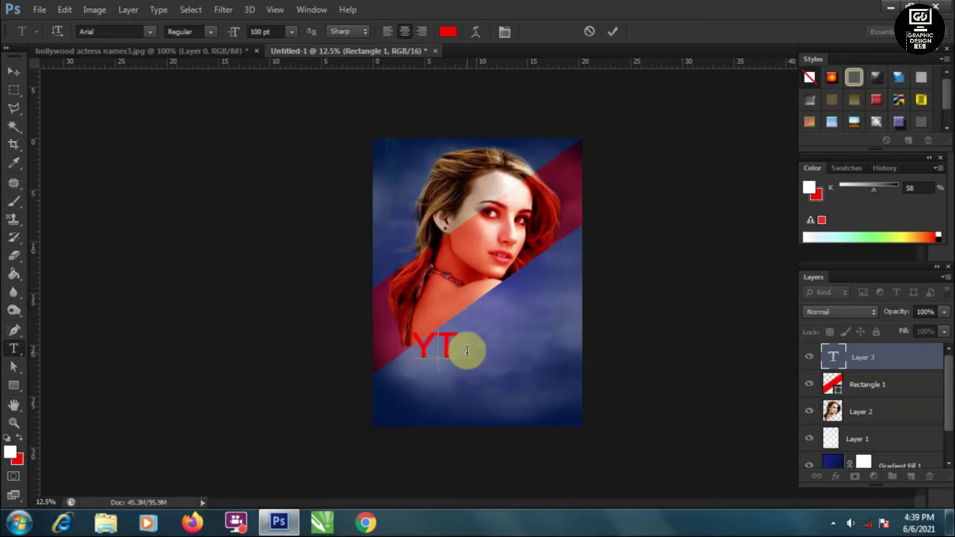
pyautogui.hotkey('ctrl', 'Return')
pyautogui.press('v')
pyautogui.moveTo(532, 279); pyautogui.dragTo(512, 278)
pyautogui.press('t')
pyautogui.click(448, 32)
pyautogui.click(416, 280)
# Add the 'HIP HOP PARTY' title with tightened line spacing and position it.
pyautogui.click(523, 221)
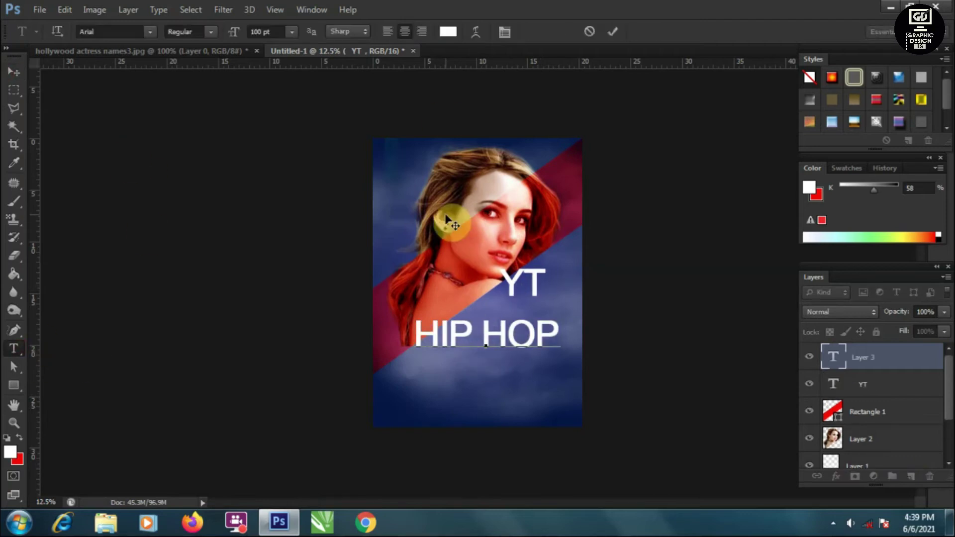
pyautogui.press('Return')
pyautogui.write('PARTY')
pyautogui.hotkey('ctrl', 'a')
pyautogui.click(504, 32)
pyautogui.moveTo(781, 160); pyautogui.dragTo(836, 172)
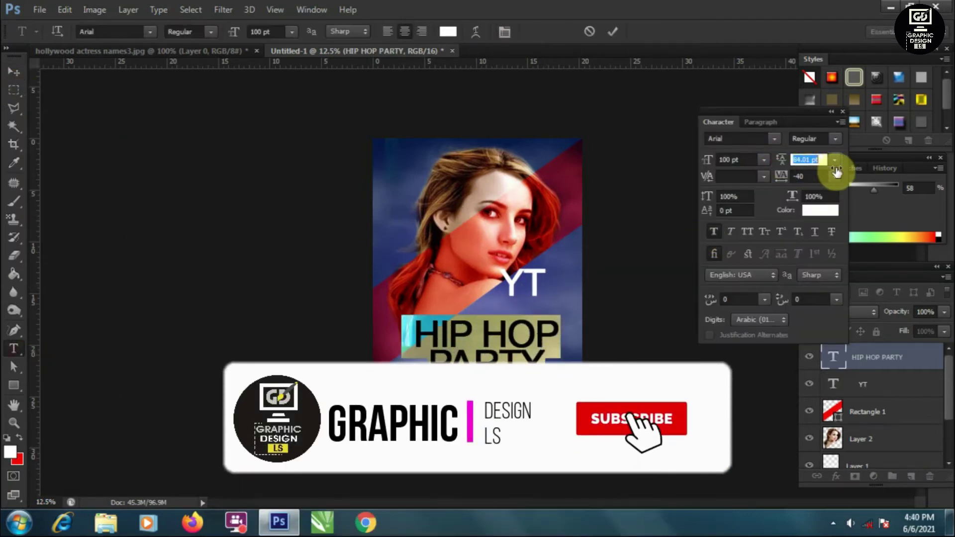
pyautogui.hotkey('ctrl', 'Return')
pyautogui.press('v')
pyautogui.moveTo(509, 351)
pyautogui.mouseDown()
pyautogui.moveTo(517, 336)
pyautogui.moveTo(465, 189)
pyautogui.mouseUp()
# Rewrite a title copy as 'DJ SNAKE AFROJACK', shrink it and place it top-left.
pyautogui.doubleClick(423, 174)
pyautogui.write('DJ S')
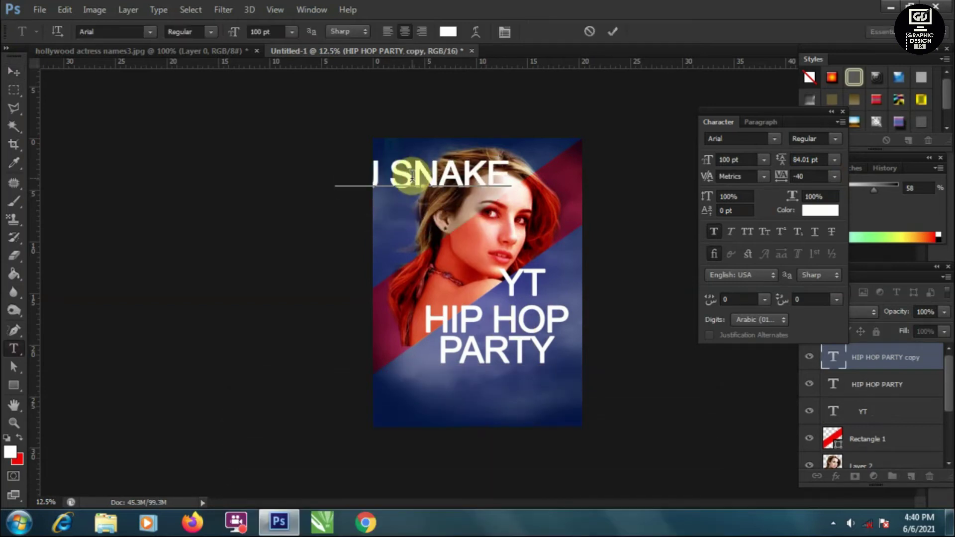
pyautogui.write('CK')
pyautogui.hotkey('ctrl', 'Return')
pyautogui.hotkey('ctrl', 't')
pyautogui.moveTo(518, 217); pyautogui.dragTo(473, 209)
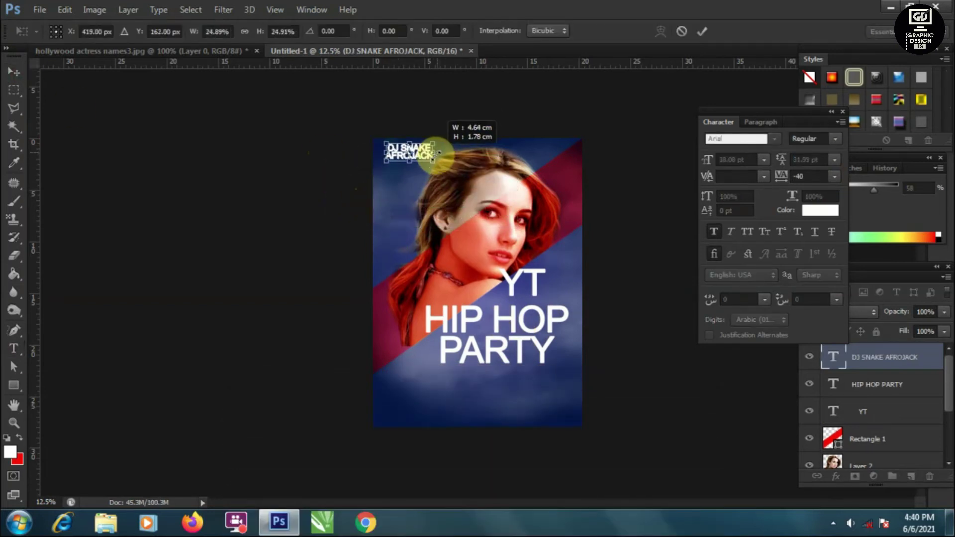
pyautogui.hotkey('ctrl', '+')
pyautogui.moveTo(368, 95); pyautogui.dragTo(382, 97)
pyautogui.press('Return')
# Add 'FRIDAY' at top-right with an enlarged '31' beneath it.
pyautogui.doubleClick(662, 154)
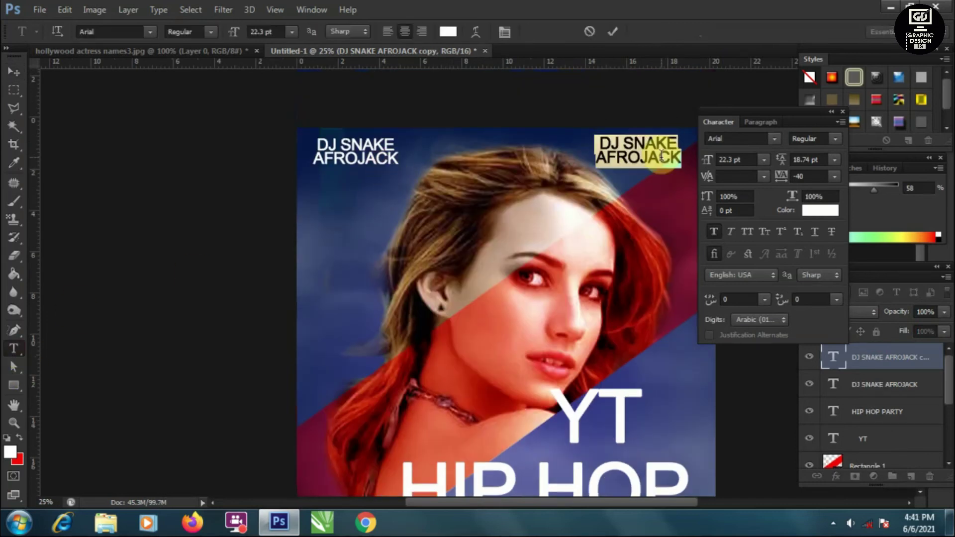
pyautogui.hotkey('ctrl', 'Return')
pyautogui.moveTo(662, 150); pyautogui.dragTo(672, 167)
pyautogui.doubleClick(643, 162)
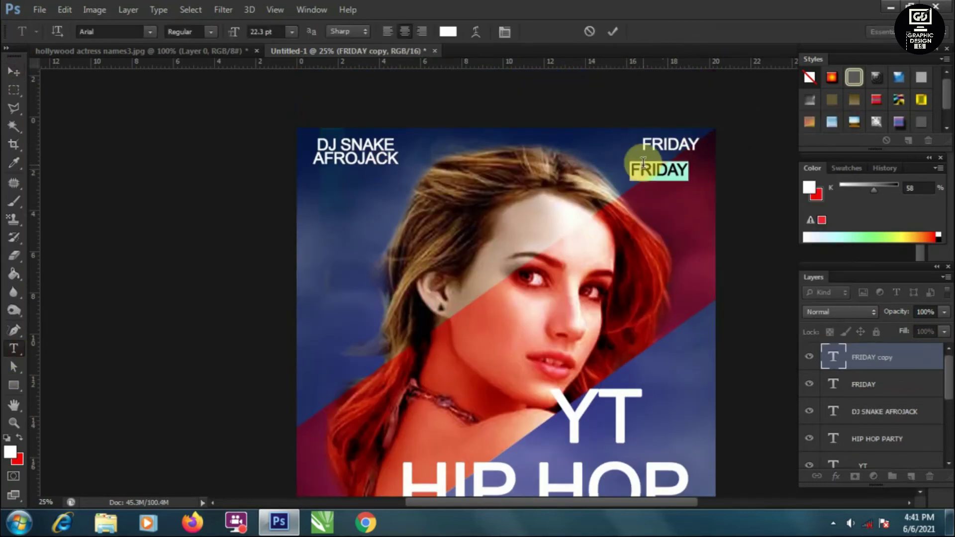
pyautogui.hotkey('ctrl', 'Return')
pyautogui.hotkey('ctrl', 't')
pyautogui.moveTo(625, 220); pyautogui.dragTo(678, 181)
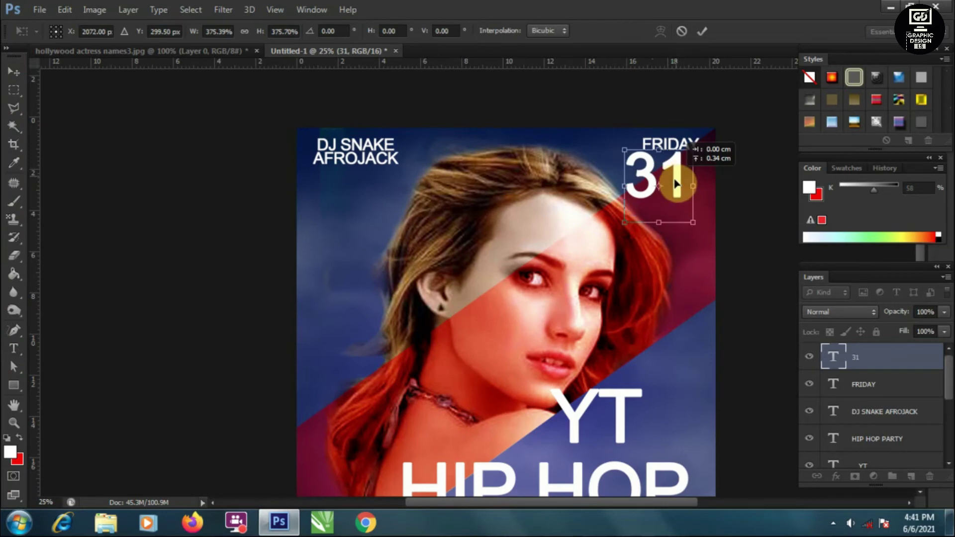
pyautogui.press('Return')
# Copy the FRIDAY text beside the 31 and rewrite it as 'TH'.
pyautogui.rightClick(696, 149)
pyautogui.click(839, 150)
pyautogui.moveTo(667, 144); pyautogui.dragTo(667, 233)
pyautogui.doubleClick(696, 222)
pyautogui.write('TH')
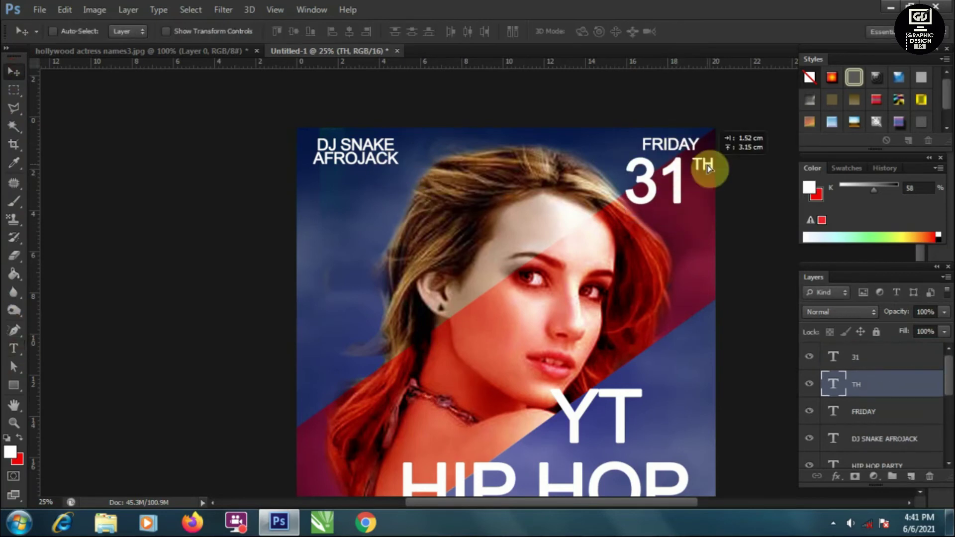
pyautogui.scroll(-2, 565, 283)
pyautogui.scroll(-1, 498, 384)
pyautogui.scroll(2, 497, 384)
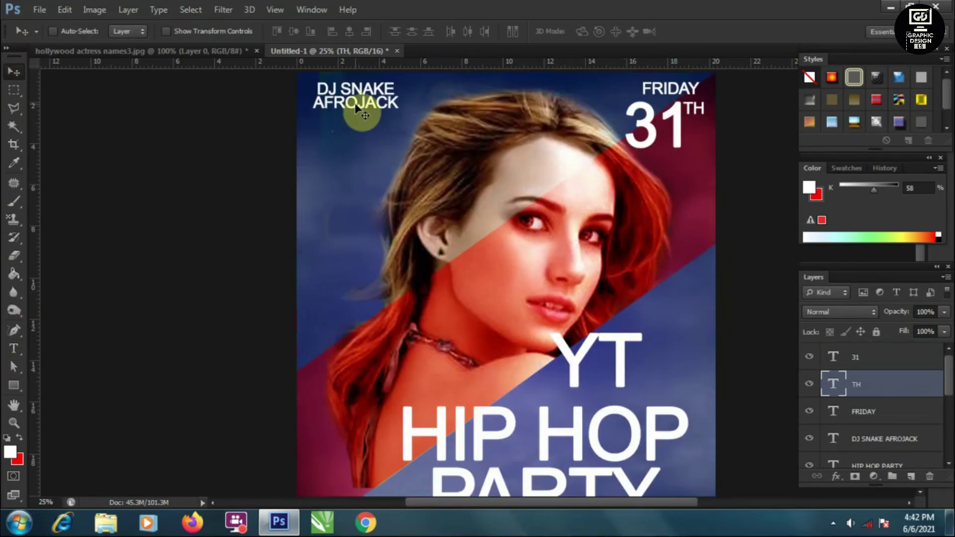
pyautogui.keyDown('ctrl'); pyautogui.click(359, 104); pyautogui.keyUp('ctrl')
# Copy the DJ text to bottom-left as 'TICKETS : GRAPHICDESIGNFB' over 'ADD BHOPAL MP'.
pyautogui.keyDown('alt'); pyautogui.moveTo(363, 130); pyautogui.dragTo(363, 398); pyautogui.keyUp('alt')
pyautogui.doubleClick(373, 370)
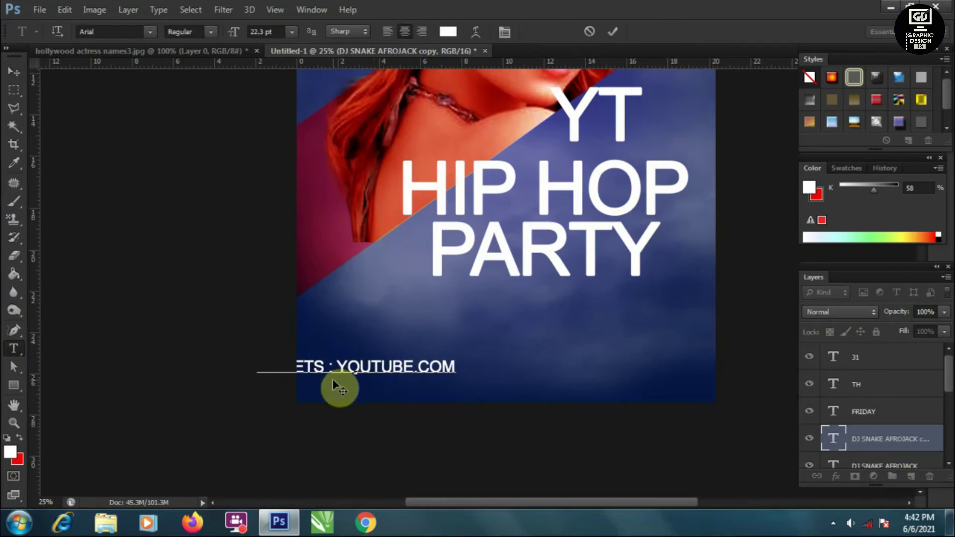
pyautogui.write('S : GRAPHICDESIGNFB')
pyautogui.press('Return')
pyautogui.write('ADD BHOPA')
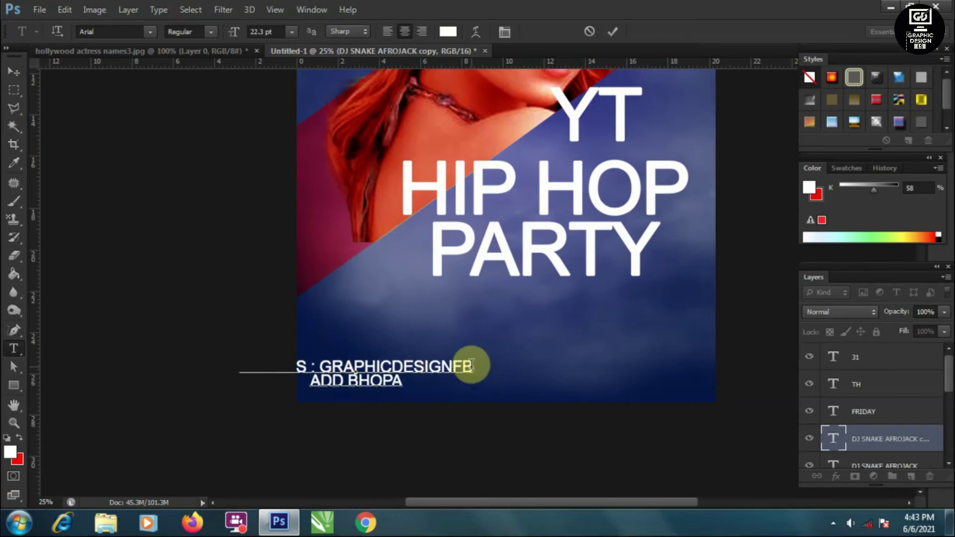
pyautogui.write('L MP')
pyautogui.hotkey('ctrl', 'Return')
pyautogui.click(13, 348)
pyautogui.click(505, 32)
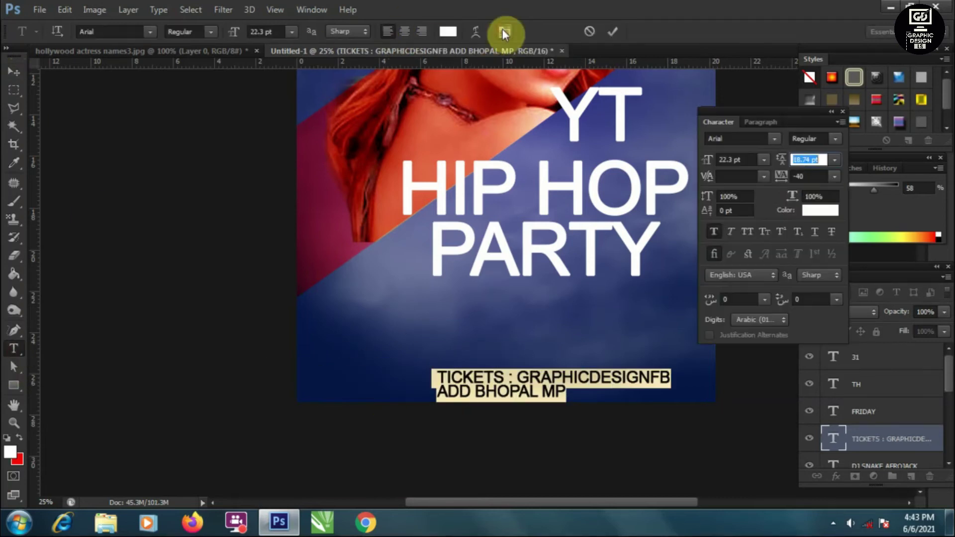
pyautogui.moveTo(592, 385); pyautogui.dragTo(463, 380)
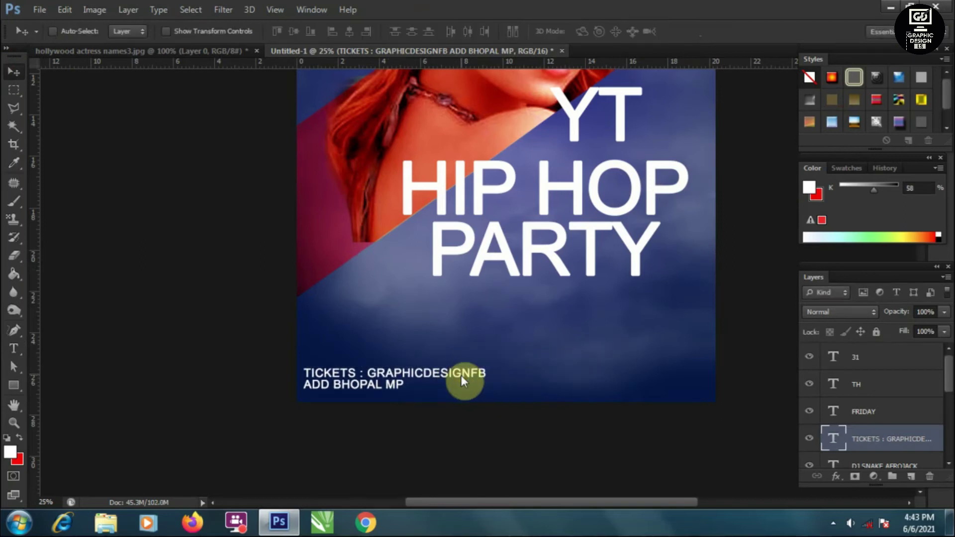
# Undo the accidental move of the FRIDAY text.
pyautogui.scroll(5, 463, 381)
pyautogui.rightClick(14, 330)
pyautogui.click(55, 326)
pyautogui.click(299, 208)
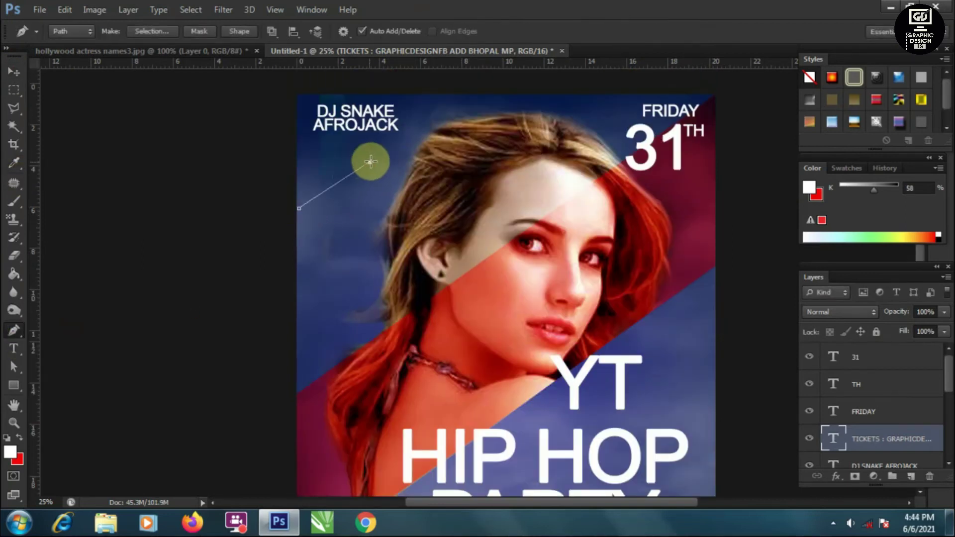
pyautogui.click(13, 71)
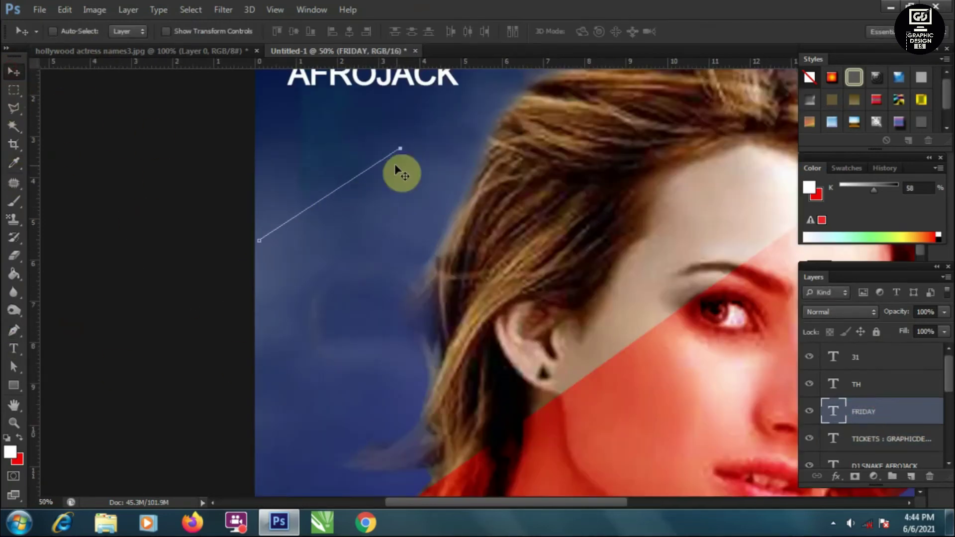
pyautogui.hotkey('ctrl', 'alt', 'z')
pyautogui.hotkey('ctrl', 'alt', 'z')
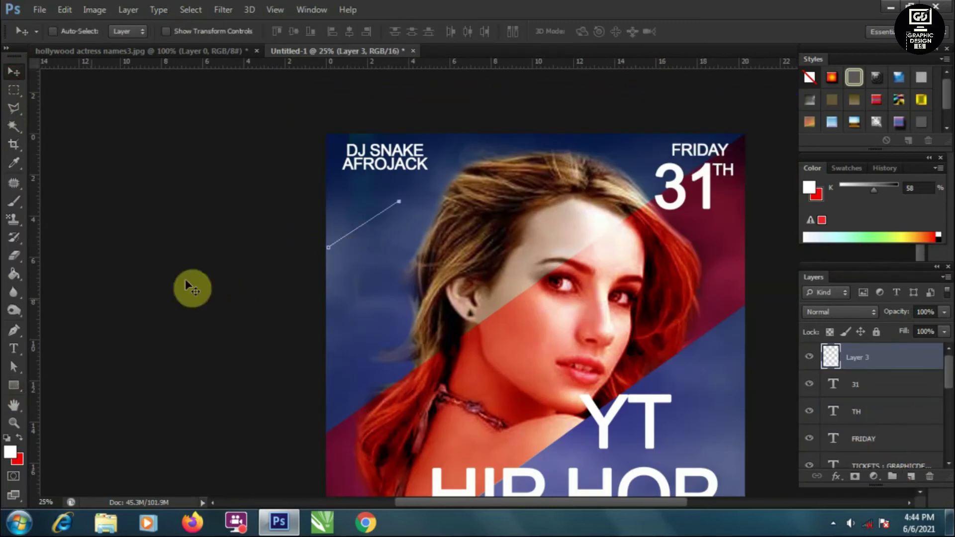
# Draw a thin white rectangle, slant it, and place it under AFROJACK at the left edge.
pyautogui.press('u')
pyautogui.moveTo(327, 231); pyautogui.dragTo(404, 239)
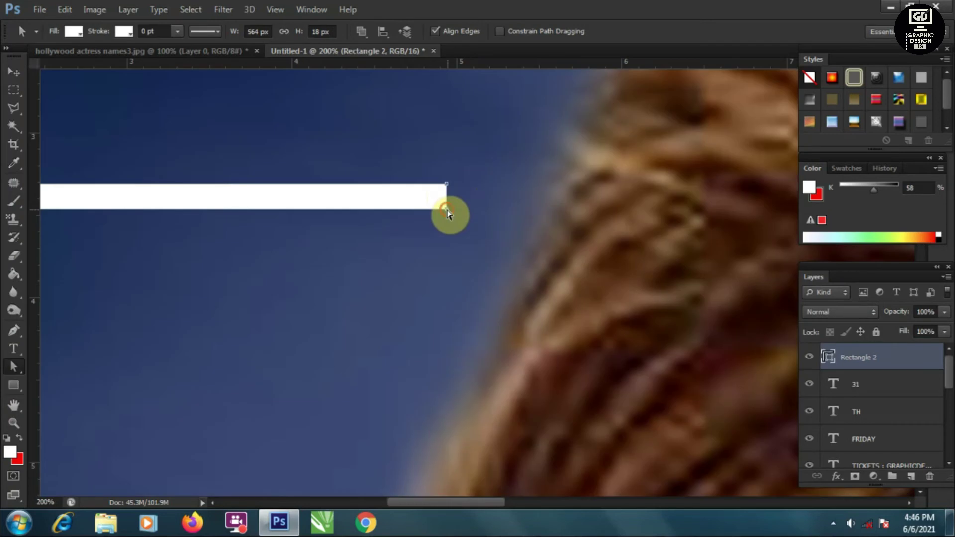
pyautogui.hotkey('shift', 'Up')
pyautogui.hotkey('shift', 'Up')
pyautogui.hotkey('shift', 'Up')
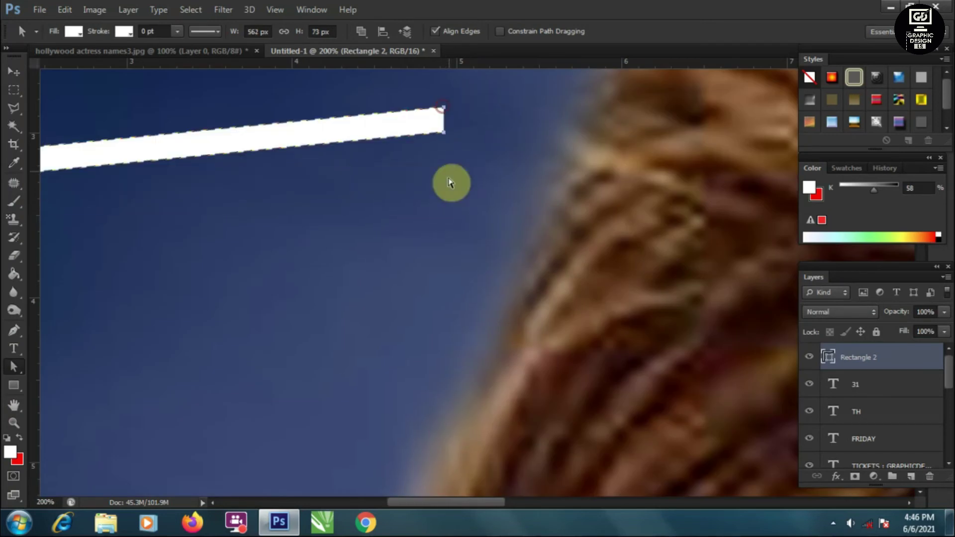
pyautogui.scroll(-4, 446, 189)
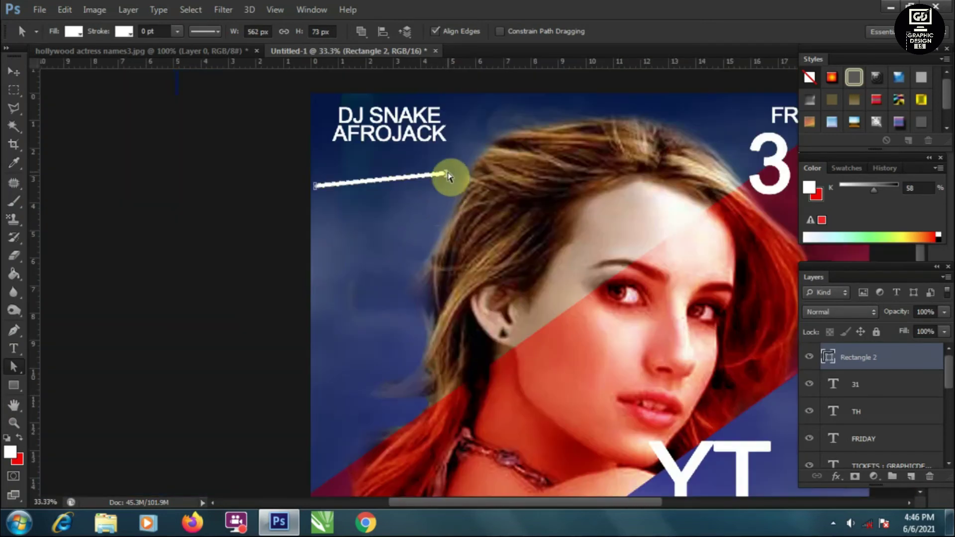
pyautogui.moveTo(447, 177); pyautogui.dragTo(452, 128)
pyautogui.press('v')
pyautogui.moveTo(371, 170); pyautogui.dragTo(297, 263)
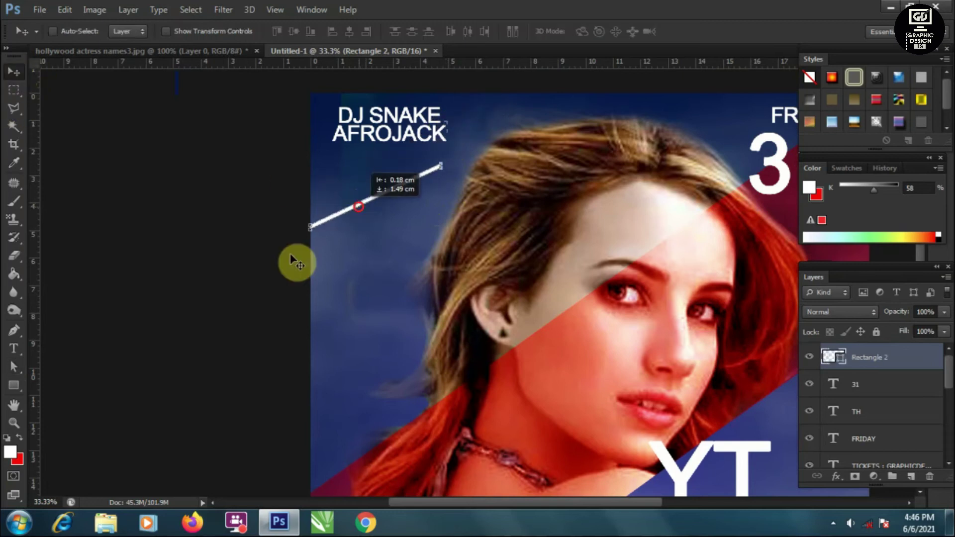
# Alt-drag a copy of the bar and stretch it across the face to the top right.
pyautogui.scroll(-1, 309, 199)
pyautogui.moveTo(379, 166); pyautogui.dragTo(572, 293)
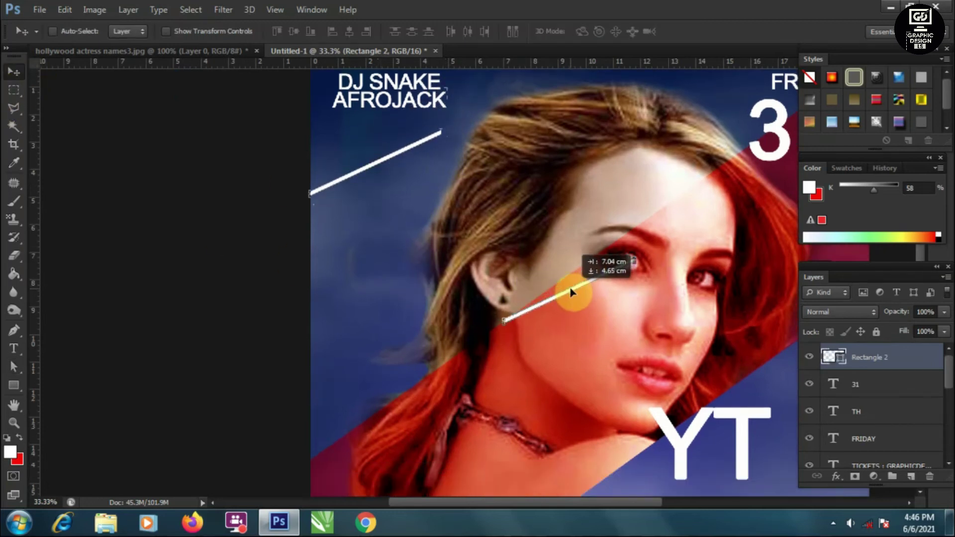
pyautogui.scroll(2, 640, 260)
pyautogui.press('a')
pyautogui.moveTo(623, 255); pyautogui.dragTo(619, 197)
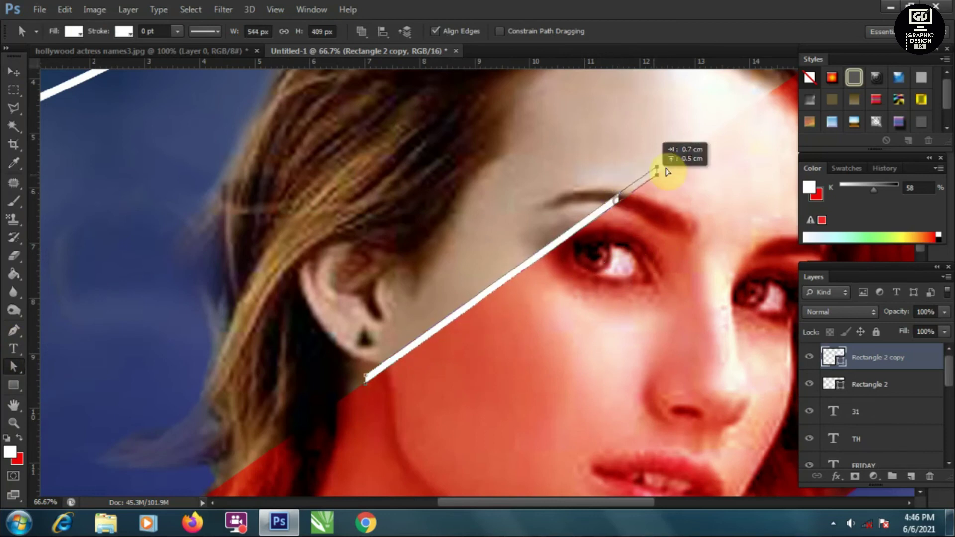
pyautogui.moveTo(667, 172); pyautogui.dragTo(784, 80)
pyautogui.scroll(-2, 712, 198)
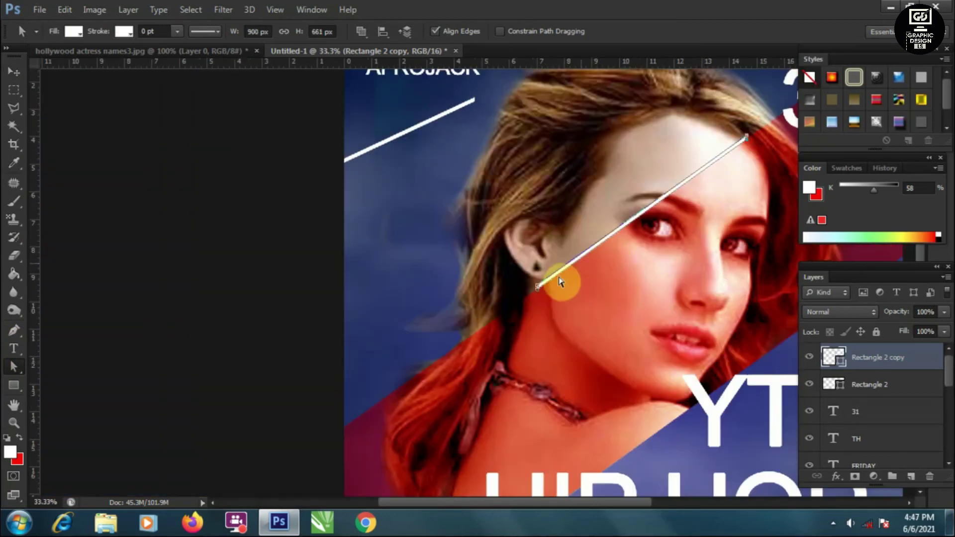
pyautogui.click(13, 72)
pyautogui.moveTo(625, 233); pyautogui.dragTo(572, 268)
# Reshape the long line's anchors so it traces the red band's edge.
pyautogui.click(13, 366)
pyautogui.scroll(1, 672, 214)
pyautogui.moveTo(671, 212); pyautogui.dragTo(723, 180)
pyautogui.scroll(-2, 294, 284)
pyautogui.scroll(-1, 640, 159)
pyautogui.moveTo(627, 156); pyautogui.dragTo(679, 352)
pyautogui.scroll(-2, 721, 331)
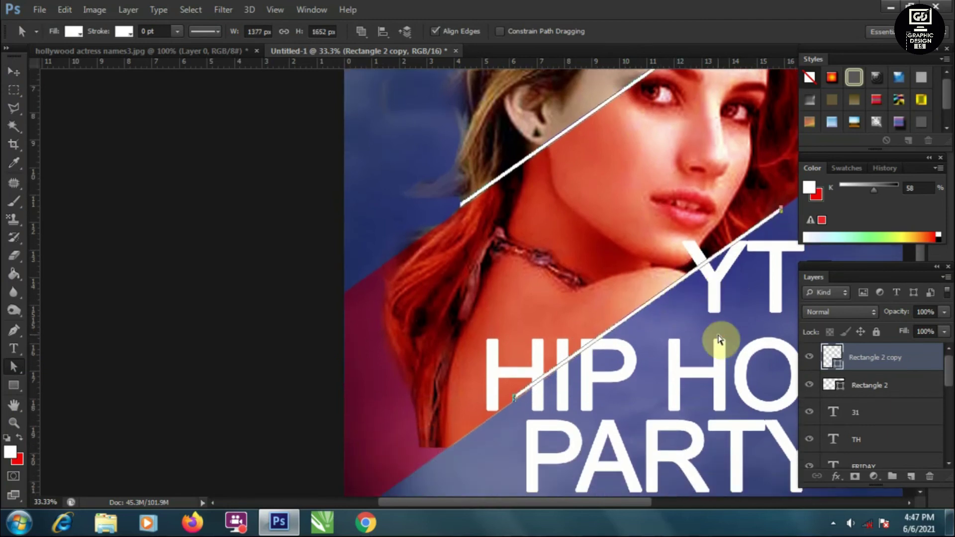
pyautogui.scroll(2, 402, 114)
pyautogui.click(386, 111)
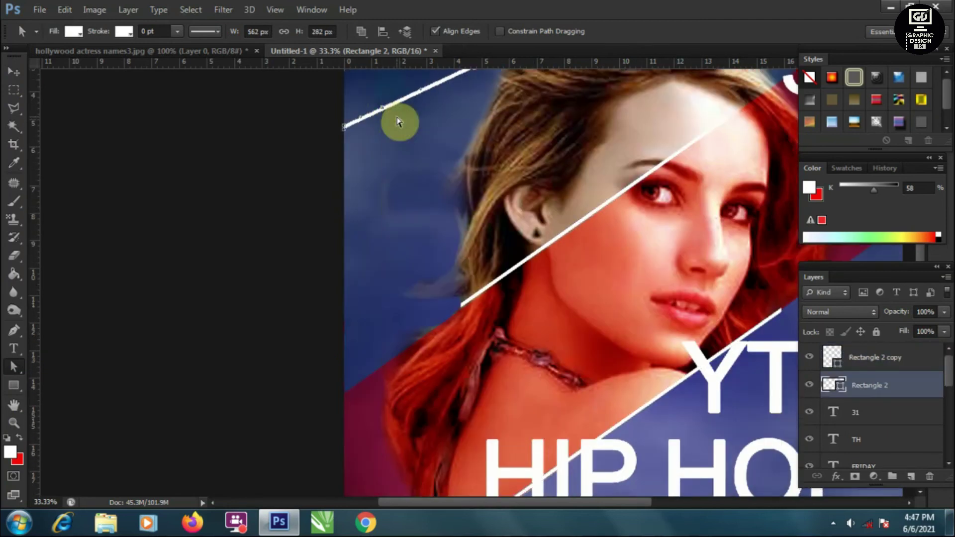
pyautogui.click(14, 72)
# Alt-drag a copy of the short line down across the HIP HOP PARTY title.
pyautogui.moveTo(440, 94); pyautogui.dragTo(405, 413)
pyautogui.scroll(1, 412, 431)
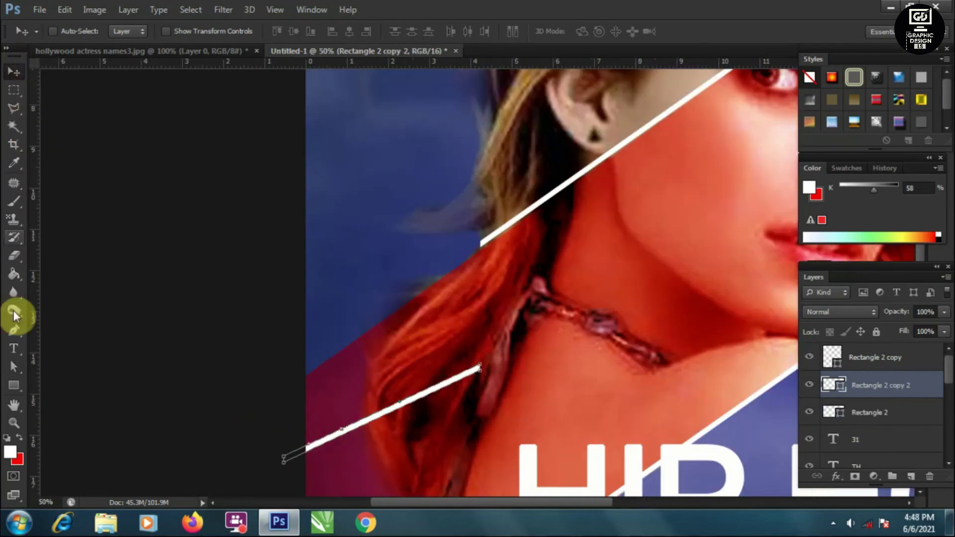
pyautogui.click(14, 367)
pyautogui.click(477, 372)
pyautogui.rightClick(477, 372)
pyautogui.press('Escape')
pyautogui.press('v')
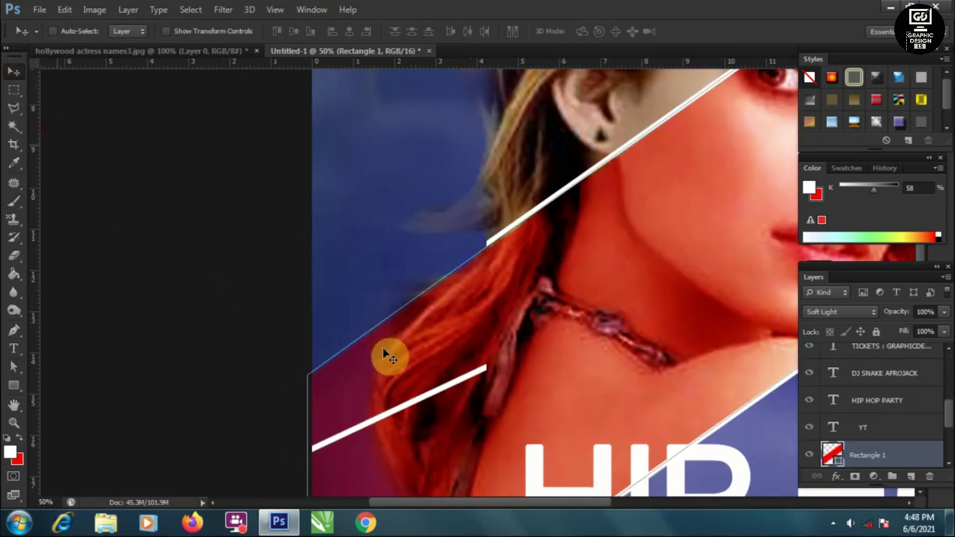
# Place Rectangle 2 copy 2, a diagonal line copy, at the poster's lower right.
pyautogui.scroll(-1, 398, 368)
pyautogui.scroll(-1, 292, 379)
pyautogui.scroll(-1, 398, 339)
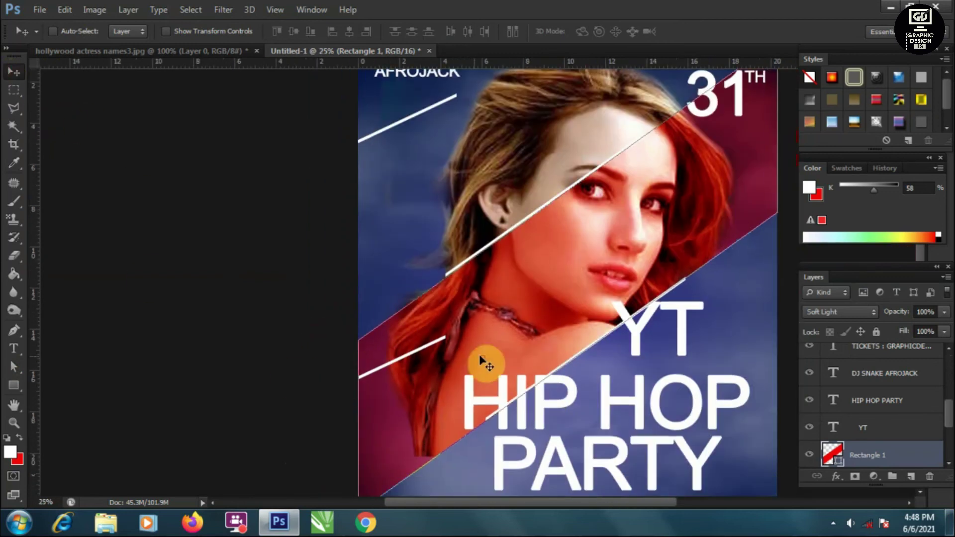
pyautogui.scroll(-1, 478, 358)
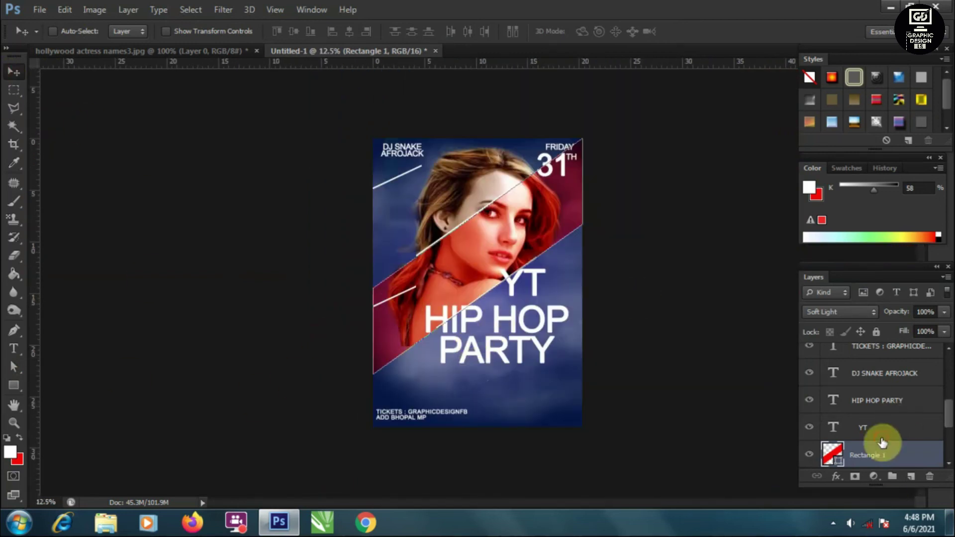
pyautogui.scroll(5, 882, 442)
pyautogui.click(819, 398)
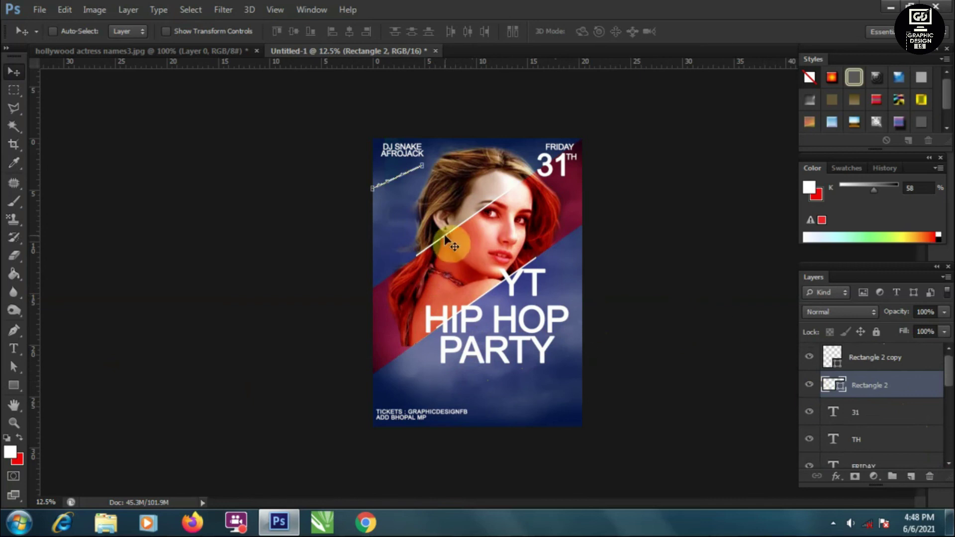
pyautogui.moveTo(445, 237); pyautogui.dragTo(492, 345)
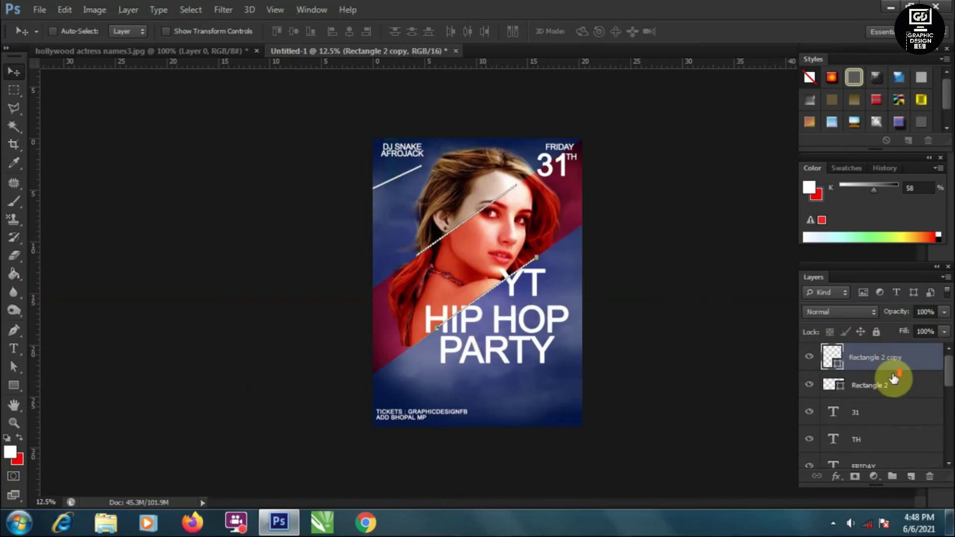
pyautogui.hotkey('ctrl', 'z')
pyautogui.moveTo(554, 404); pyautogui.dragTo(561, 404)
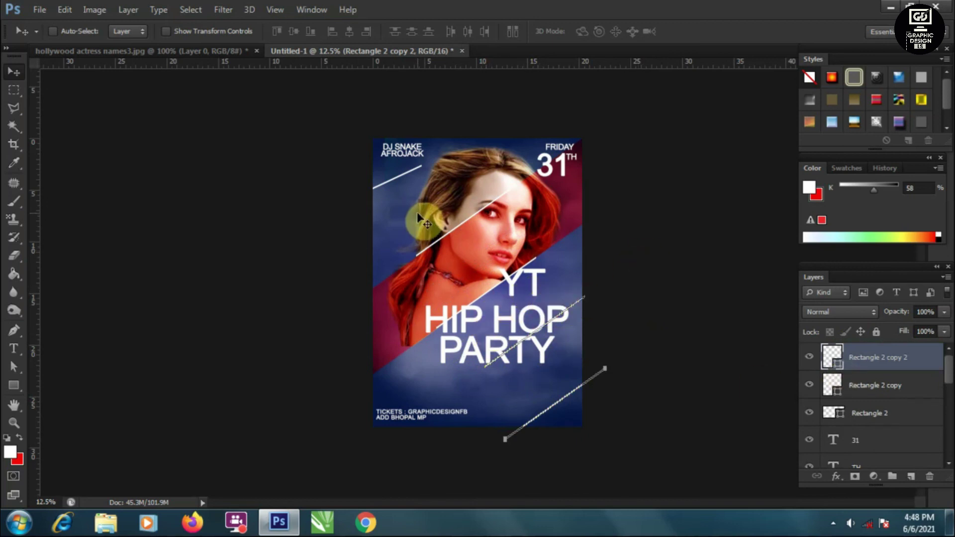
# Move HIP HOP PARTY and YT above Rectangle 2 copy and give HIP HOP PARTY a drop shadow.
pyautogui.click(880, 448)
pyautogui.rightClick(463, 319)
pyautogui.click(487, 324)
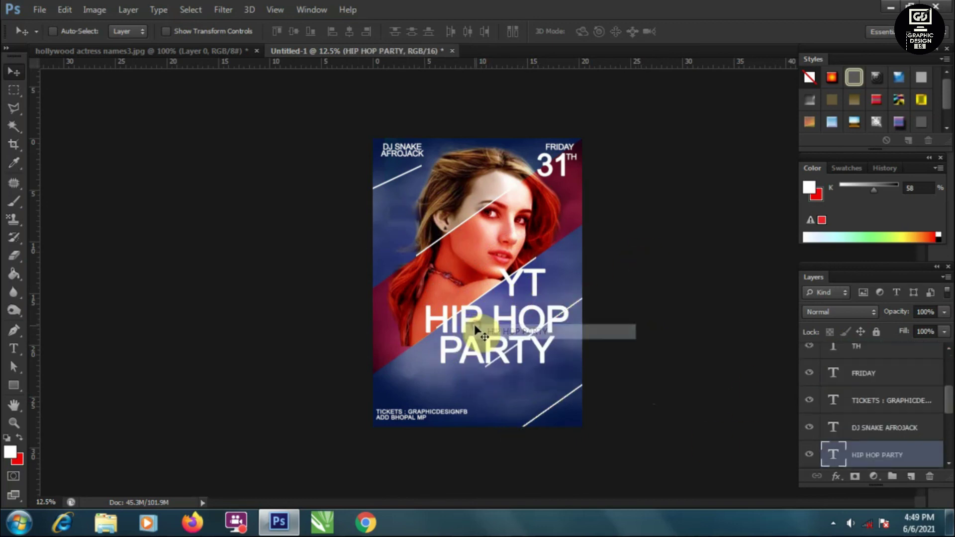
pyautogui.moveTo(950, 416); pyautogui.dragTo(950, 428)
pyautogui.keyDown('ctrl'); pyautogui.click(895, 386); pyautogui.keyUp('ctrl')
pyautogui.keyDown('shift'); pyautogui.click(894, 436); pyautogui.keyUp('shift')
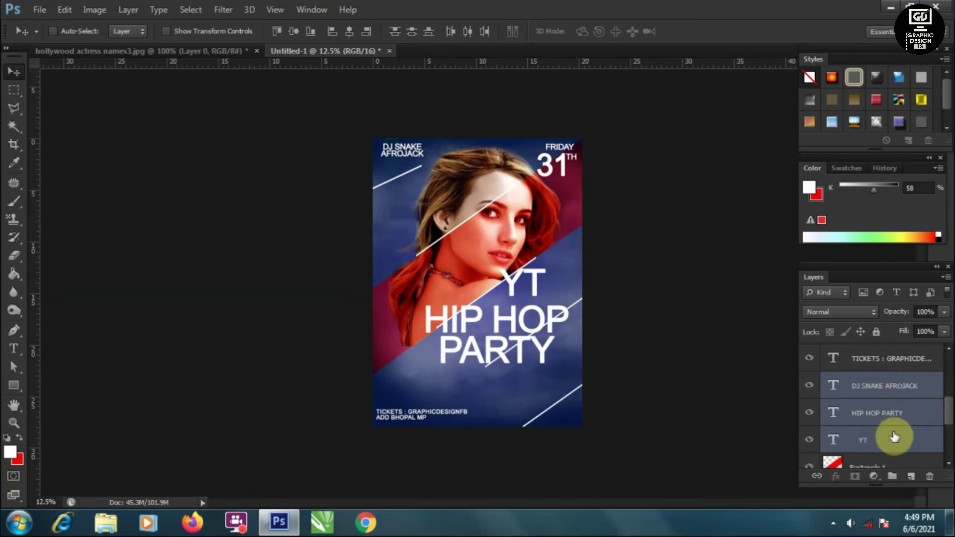
pyautogui.scroll(2, 917, 427)
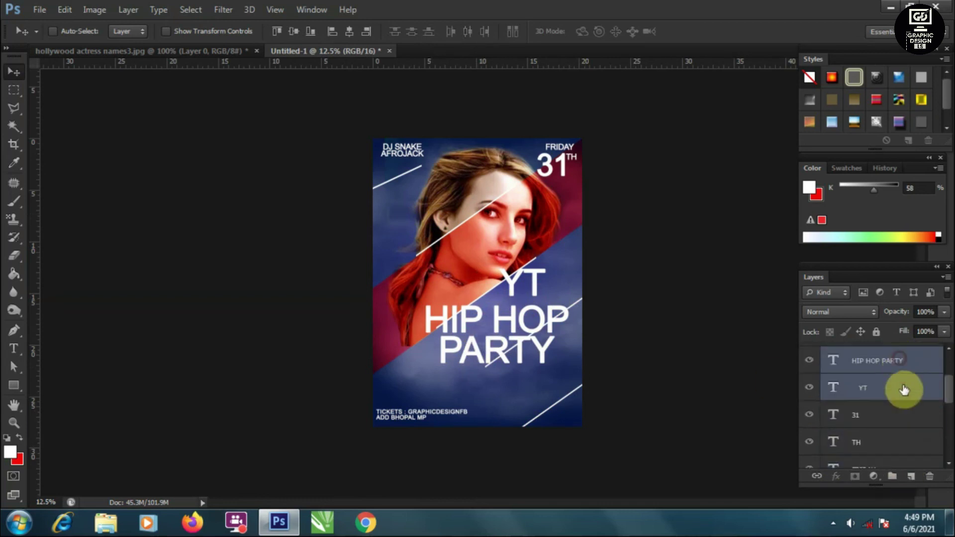
pyautogui.scroll(3, 906, 390)
pyautogui.moveTo(917, 387); pyautogui.dragTo(911, 371)
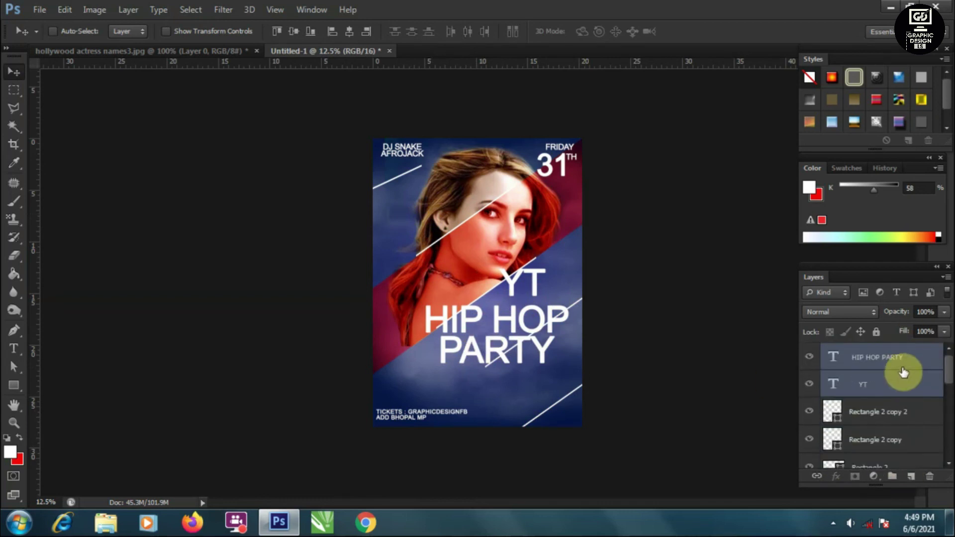
pyautogui.doubleClick(920, 359)
pyautogui.click(940, 210)
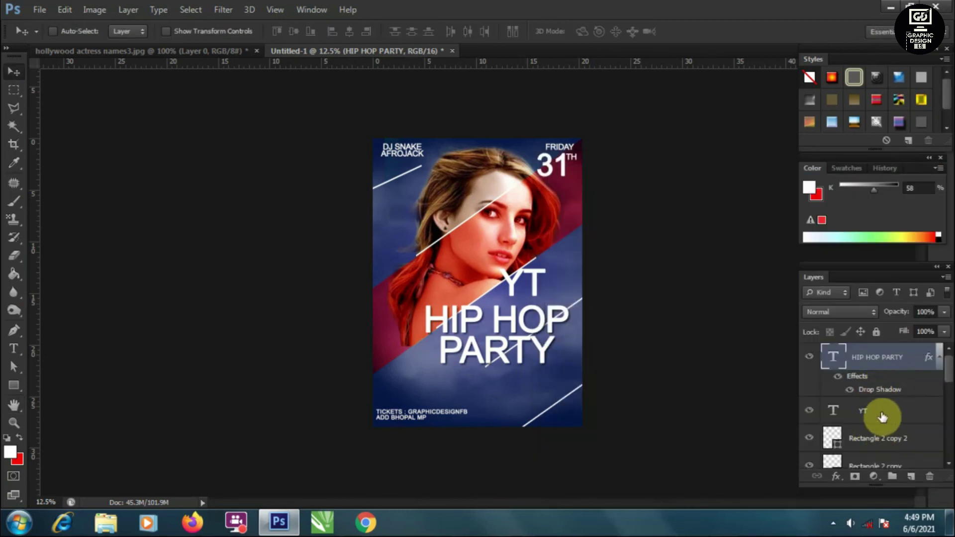